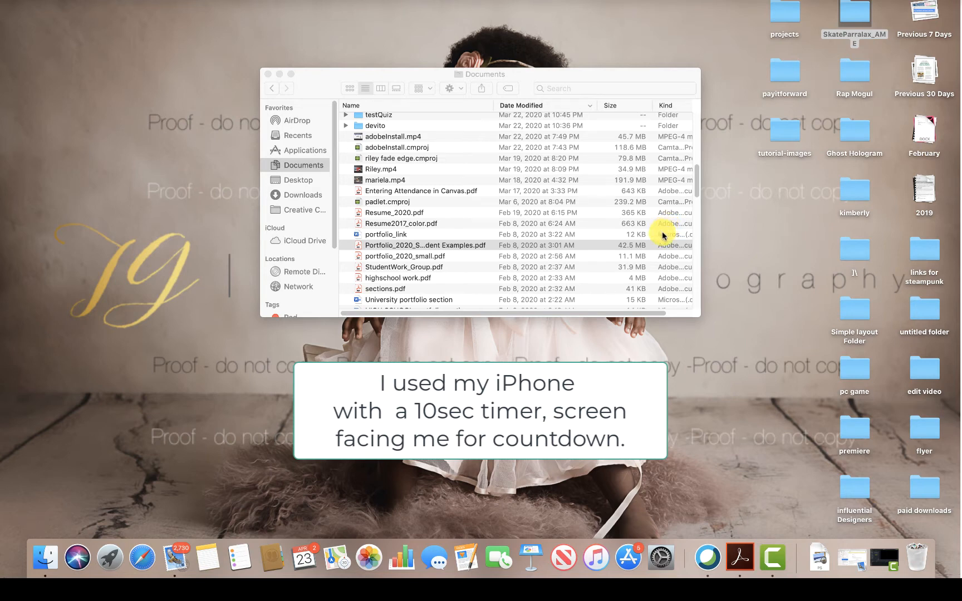
- Open Photos and look through the kitchen and living-room burst shots in the 9:35 AM moment of April 2020
left_click(367, 556)
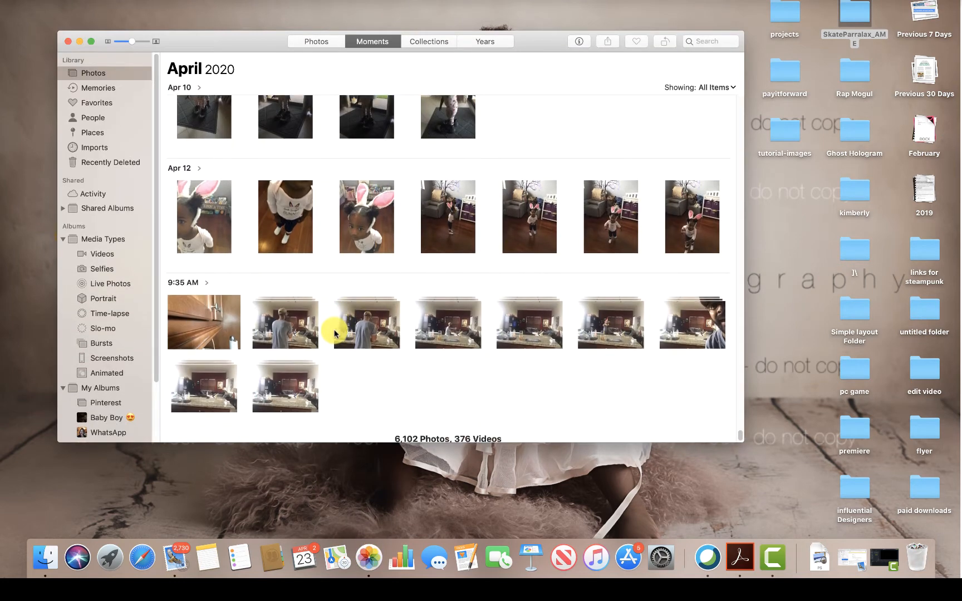
left_click(288, 365)
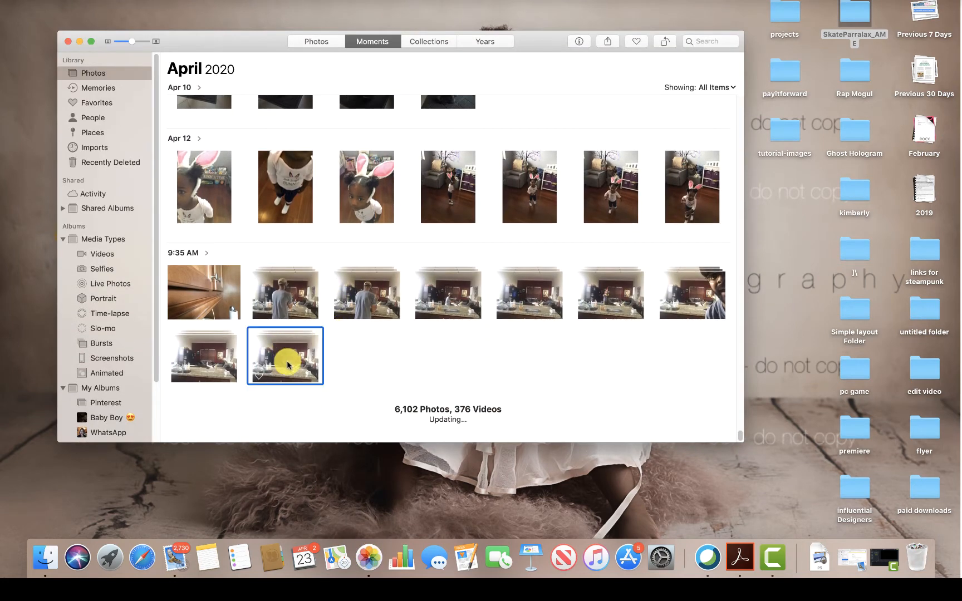
left_click(701, 307)
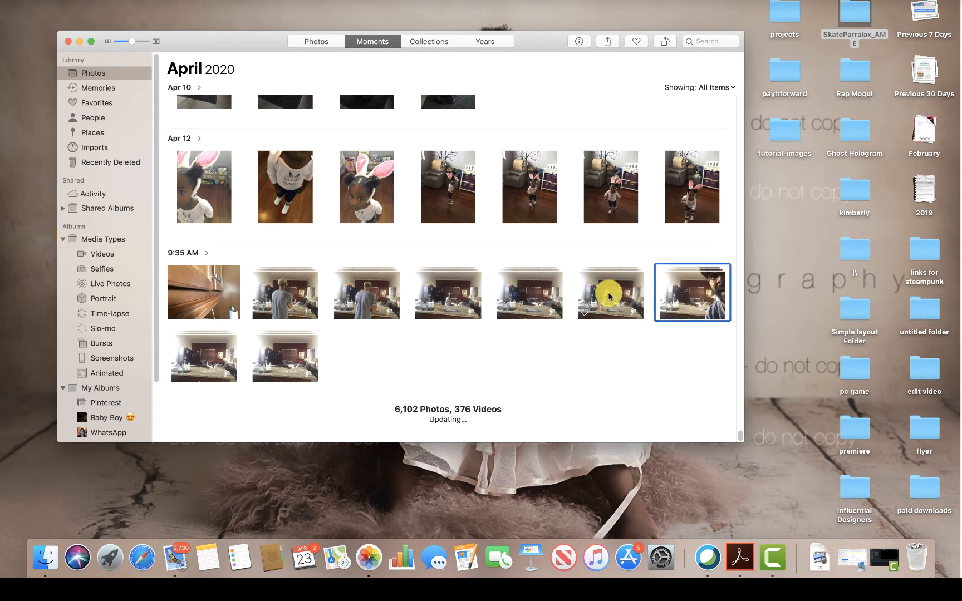
left_click(608, 294)
left_click(528, 285)
left_click(462, 288)
left_click(373, 289)
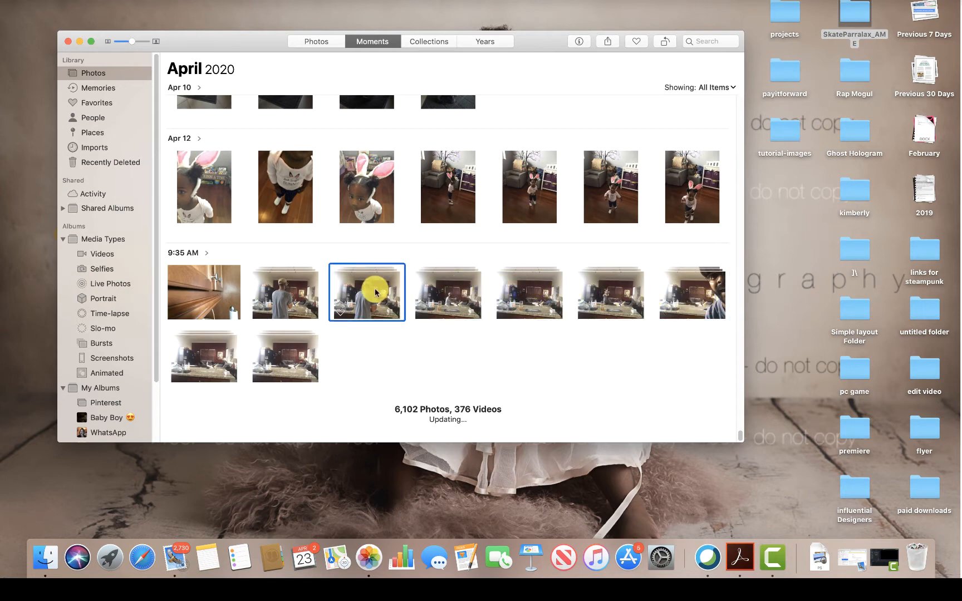
left_click(276, 283)
left_click(278, 357)
left_click(201, 363)
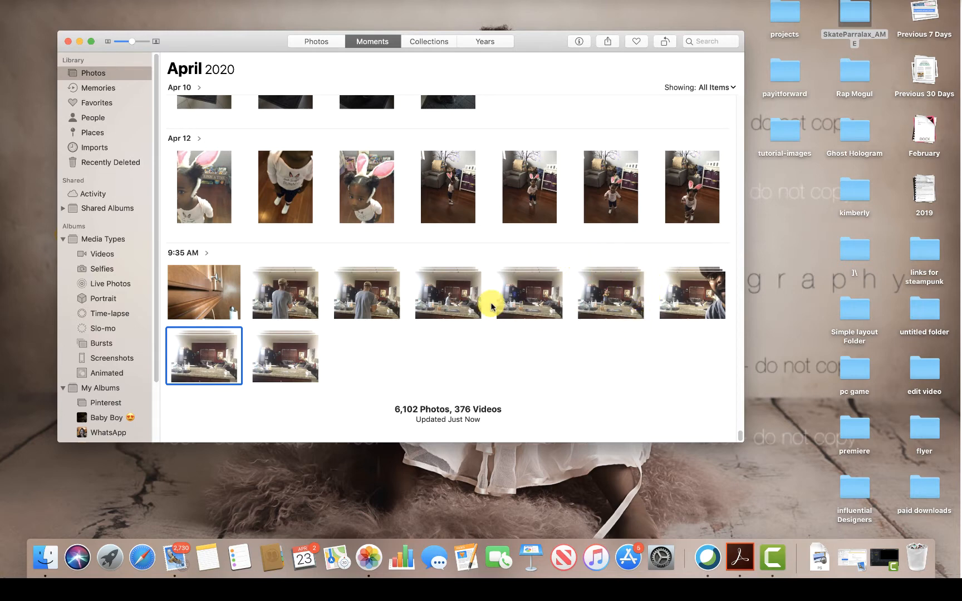
left_click(714, 296)
left_click(613, 294)
left_click(529, 297)
left_click(455, 301)
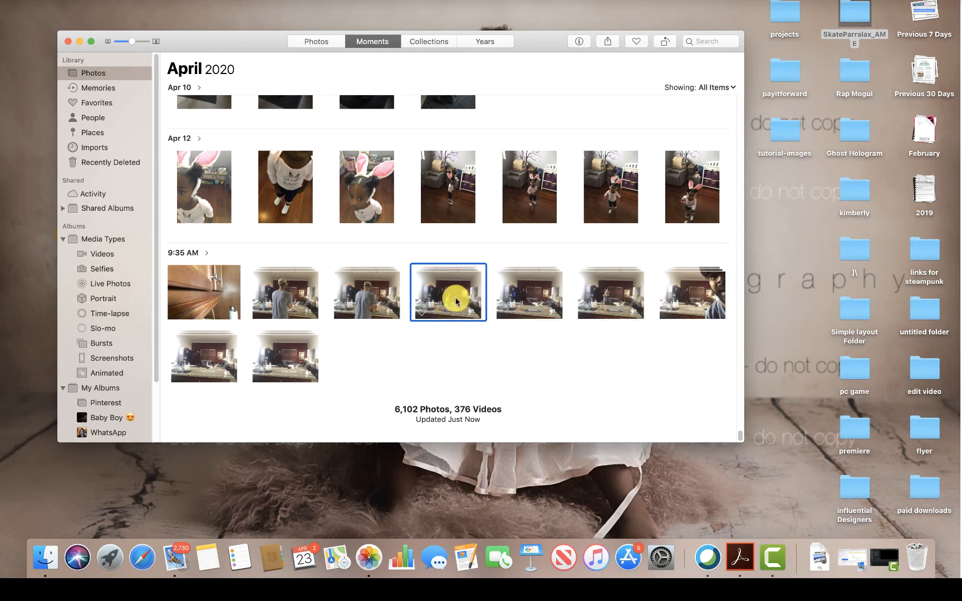
left_click(367, 297)
left_click(298, 298)
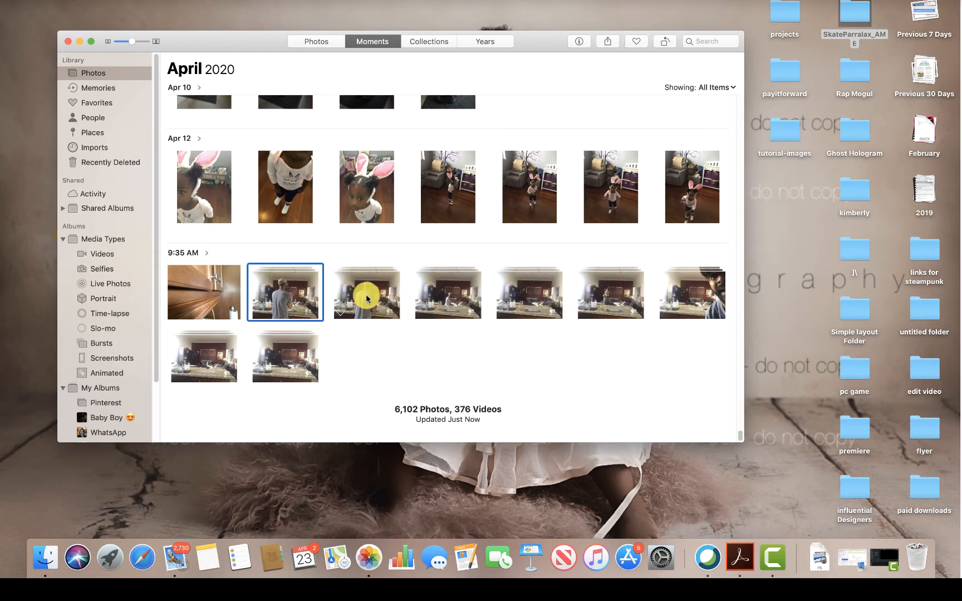
left_click(276, 358)
left_click(201, 357)
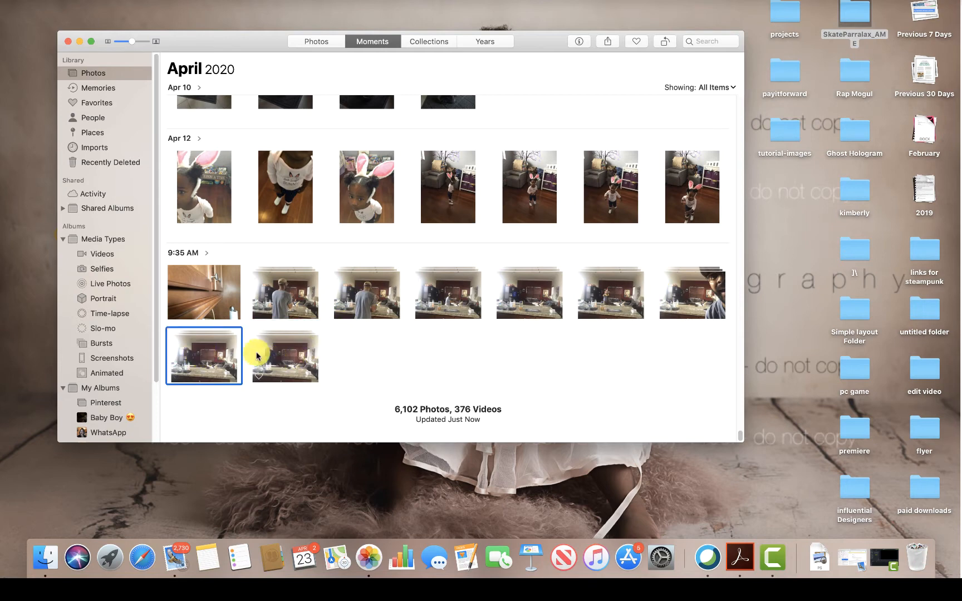
left_click(259, 354)
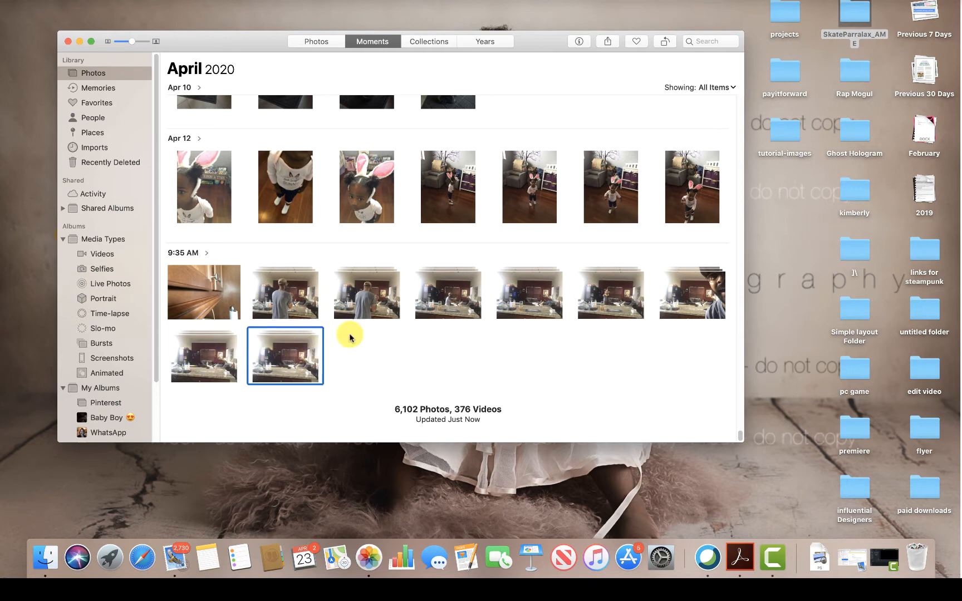
- Select the last four burst photos in the first row of the 9:35 AM moment and open them for editing in Adobe Photoshop CC 2019
left_click(677, 287)
left_click(474, 294, "shift")
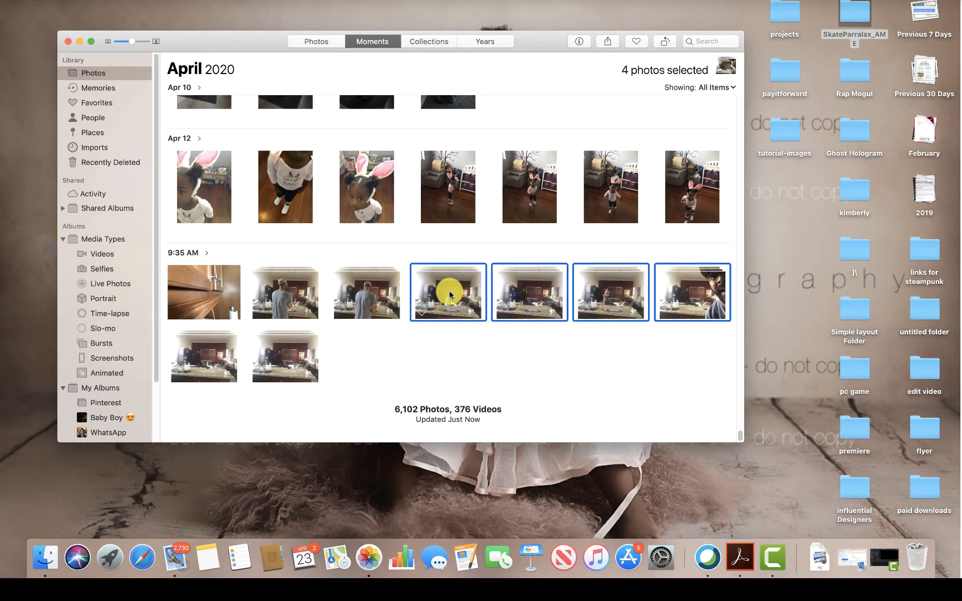
right_click(694, 295)
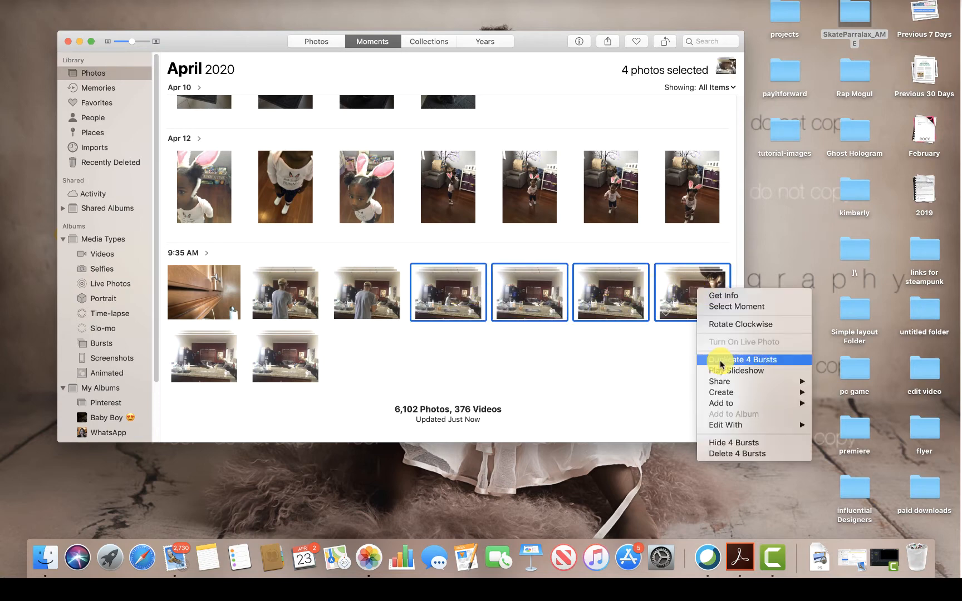
mouse_move(729, 392)
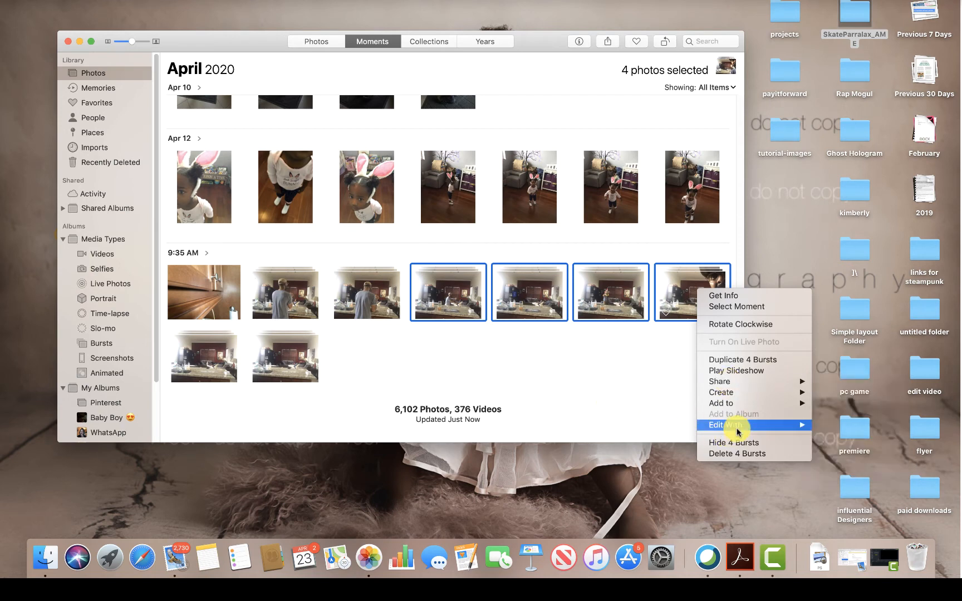
mouse_move(738, 429)
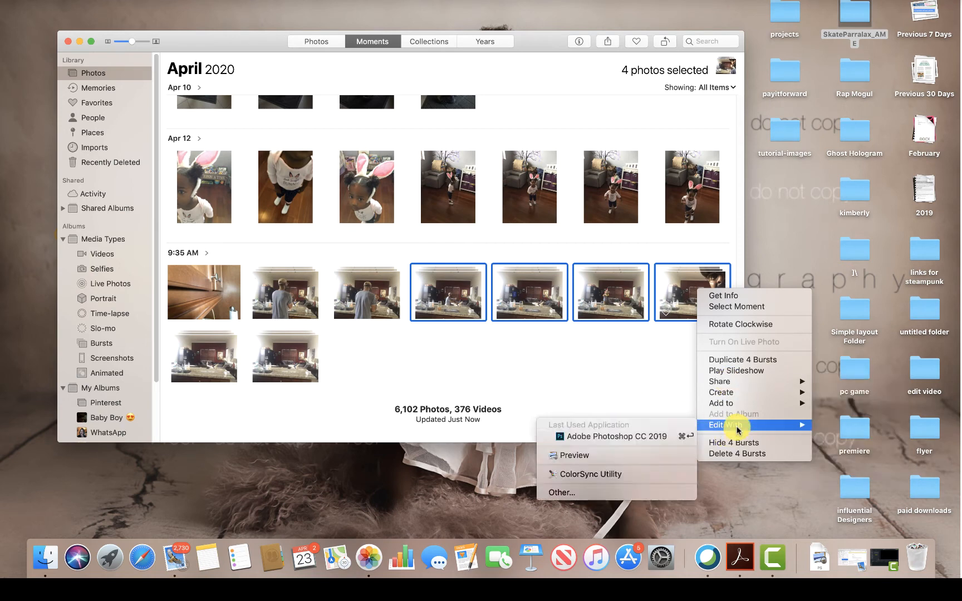
left_click(628, 441)
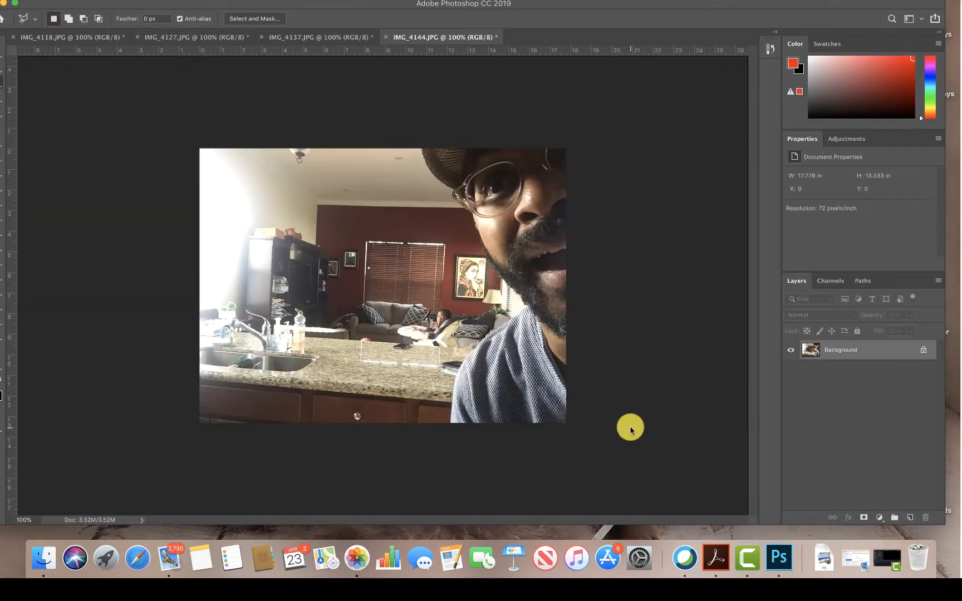
- Arrange the four open image documents in a 4-up layout
left_click(363, 0)
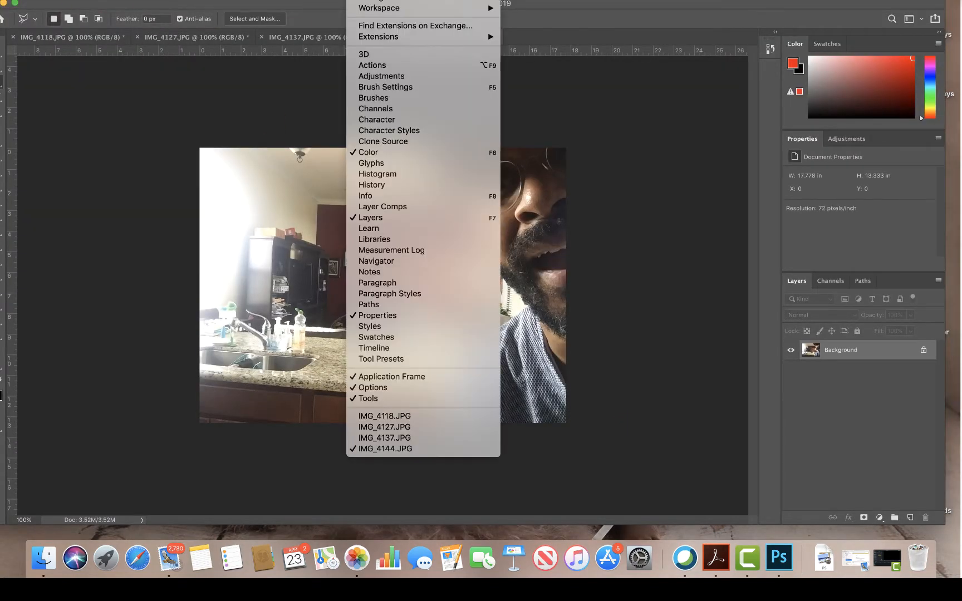
mouse_move(401, 12)
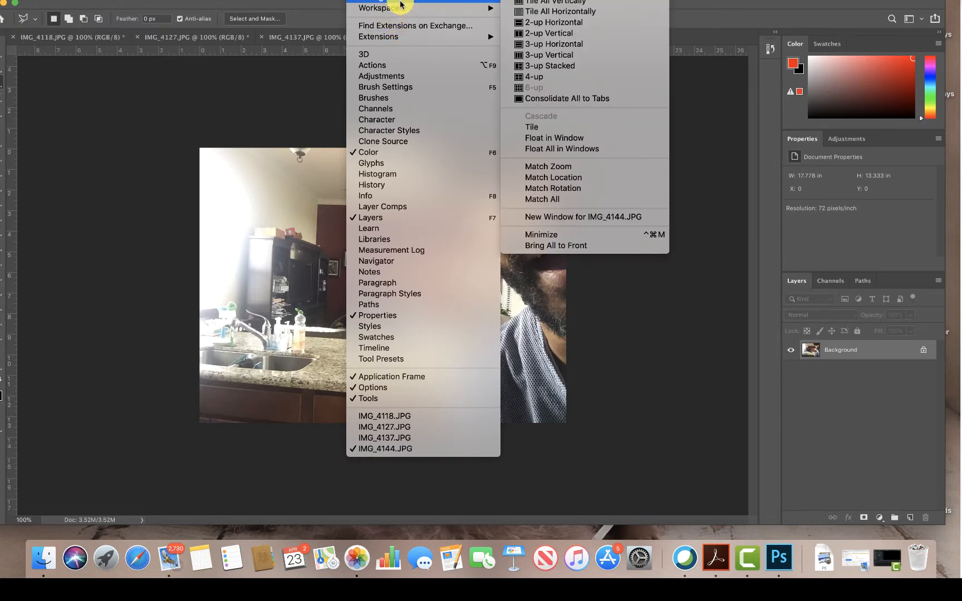
left_click(555, 79)
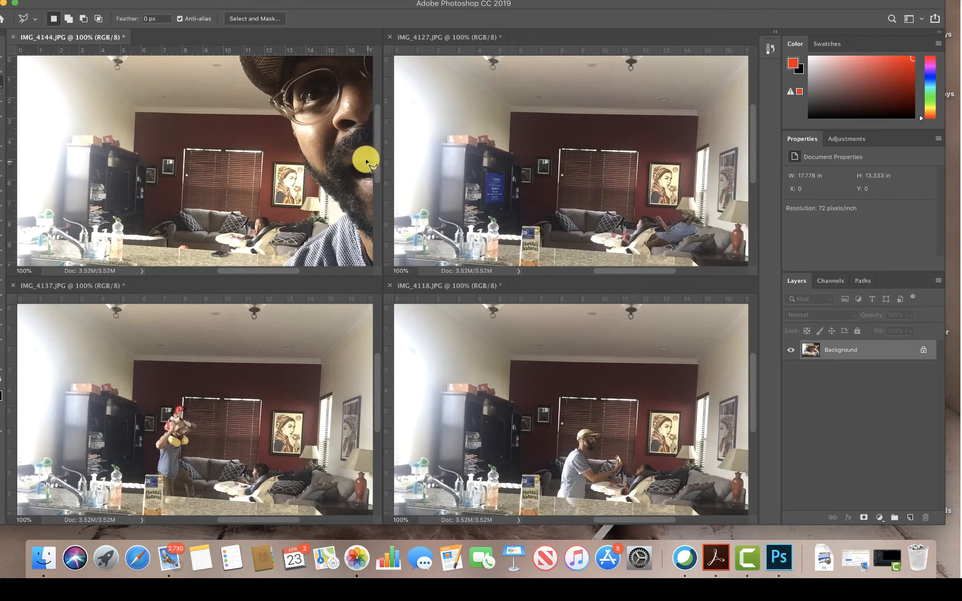
left_click(342, 148)
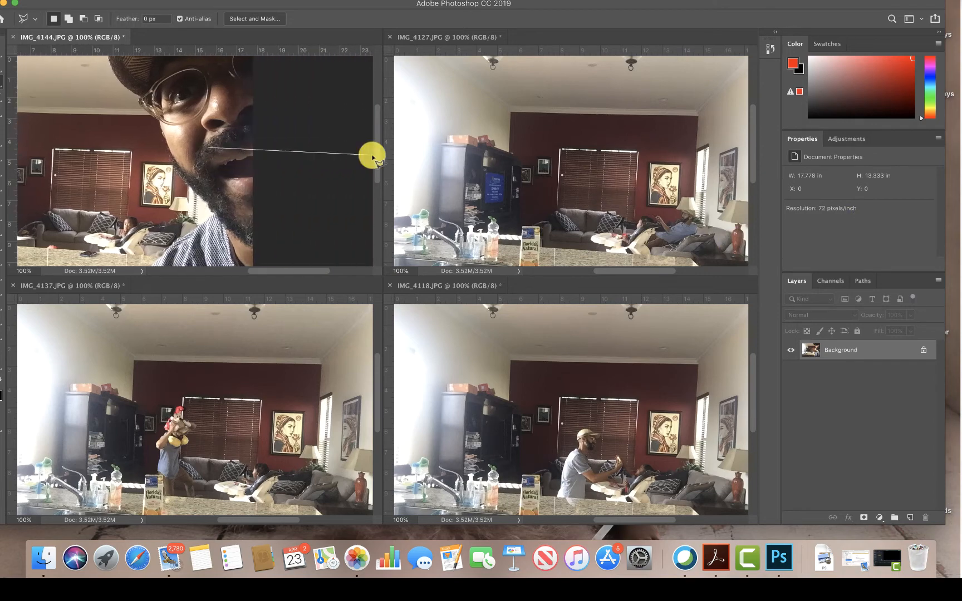
double_click(197, 128)
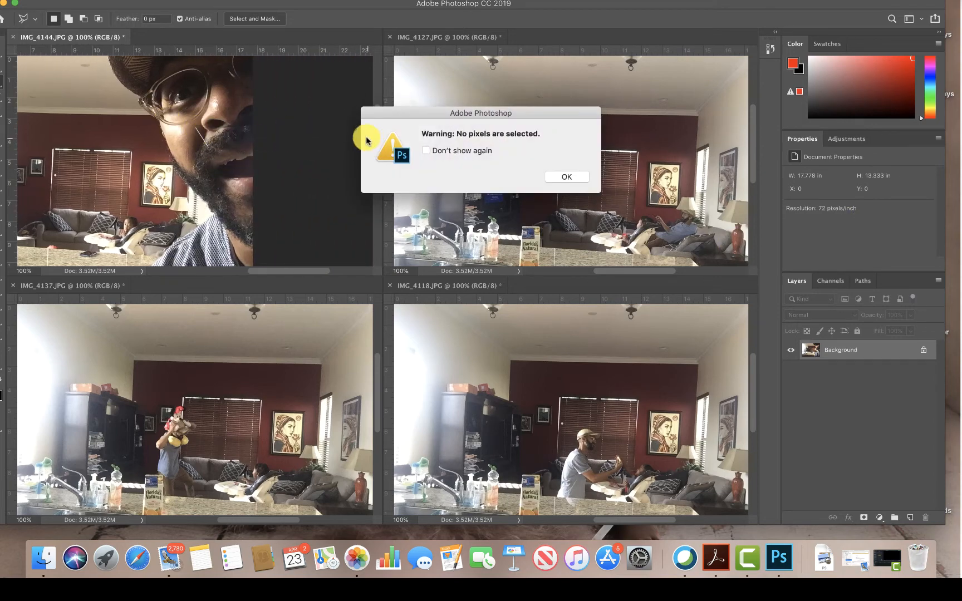
key("Return")
left_click_drag(162, 132, 262, 126)
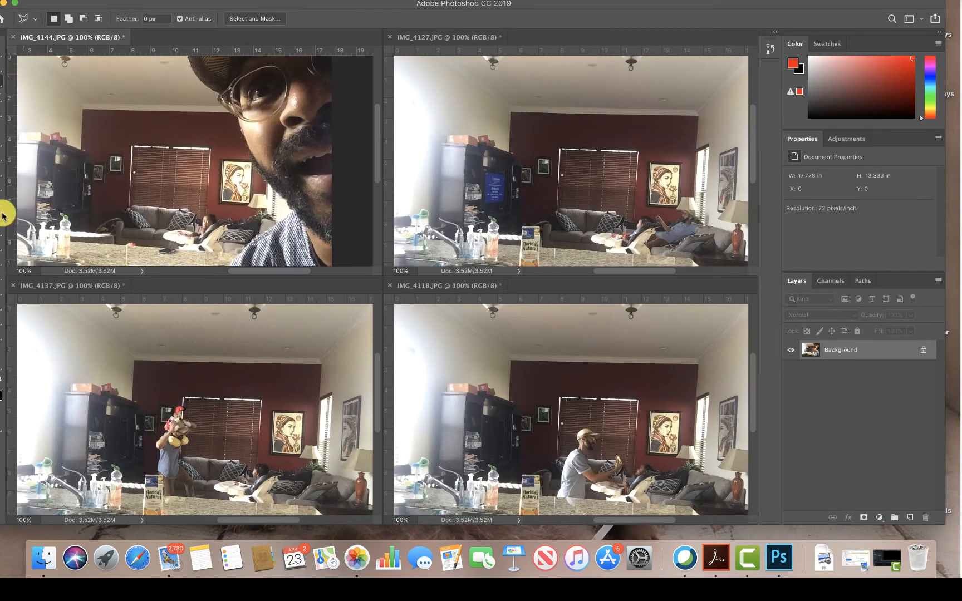
left_click_drag(70, 106, 94, 122)
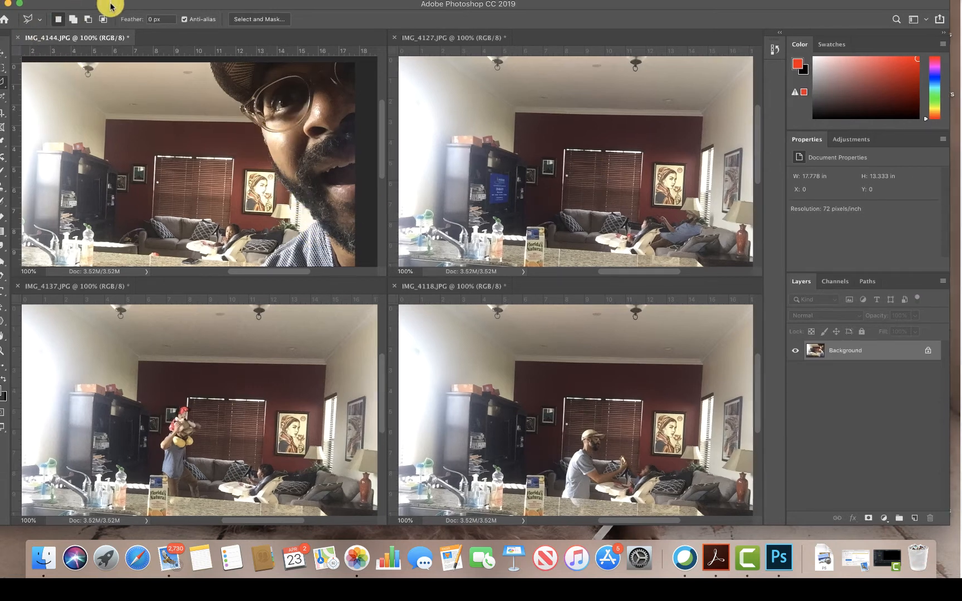
- Unlock the background layer of IMG_4127.JPG and copy it into IMG_4144.JPG with the Move tool, covering the close-up face
left_click_drag(105, 7, 120, 5)
left_click(12, 50)
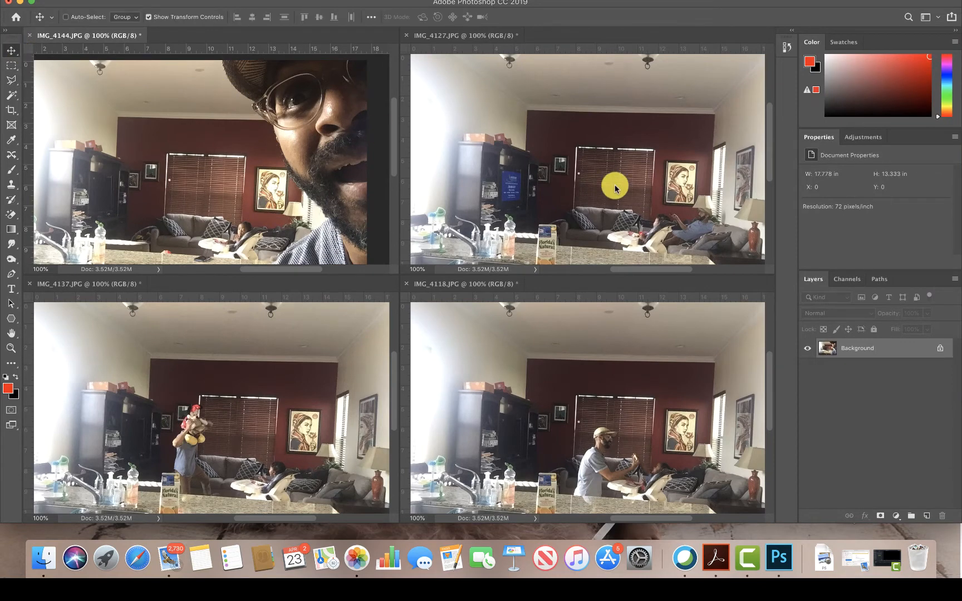
left_click(666, 172)
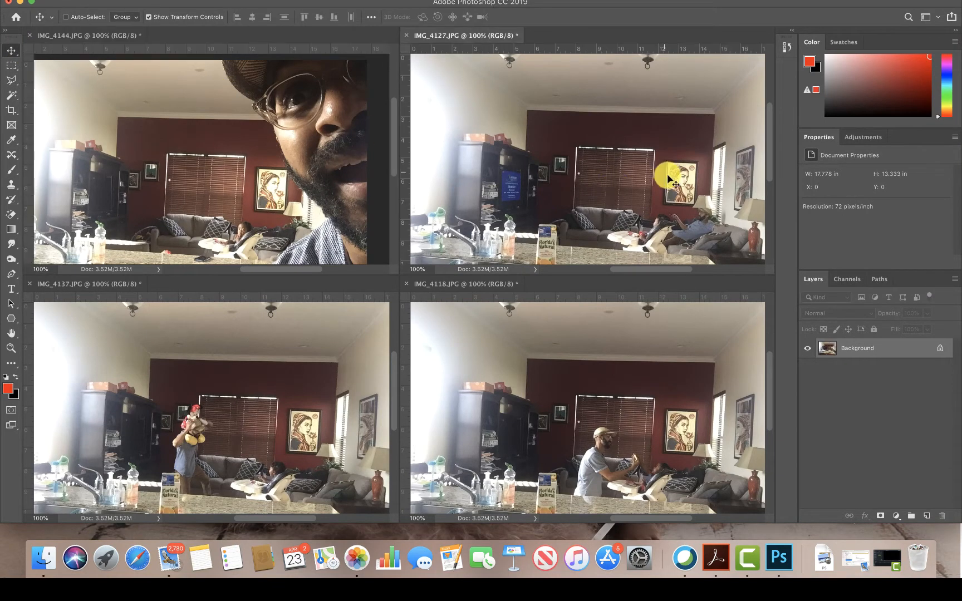
left_click(940, 354)
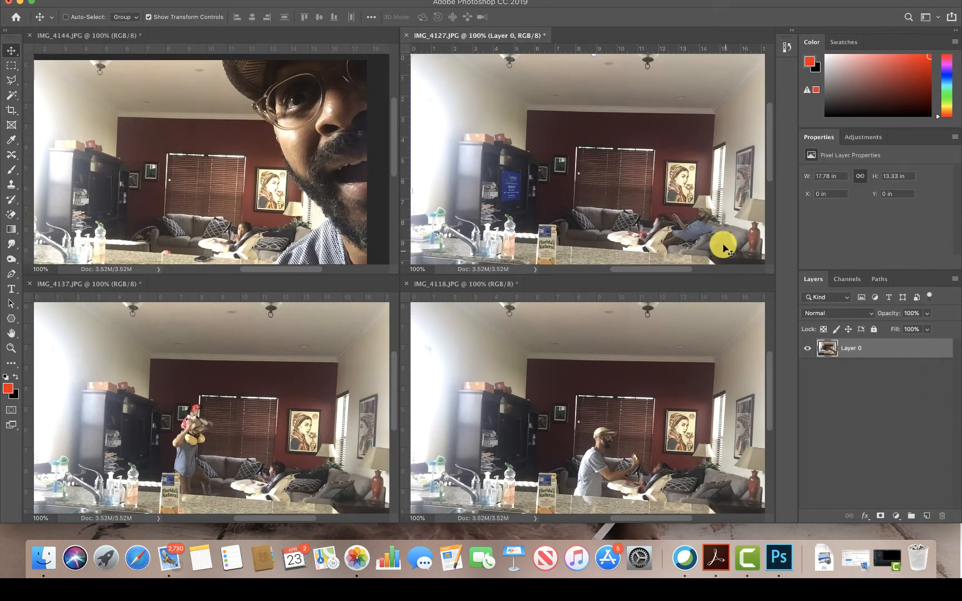
left_click_drag(653, 236, 299, 186)
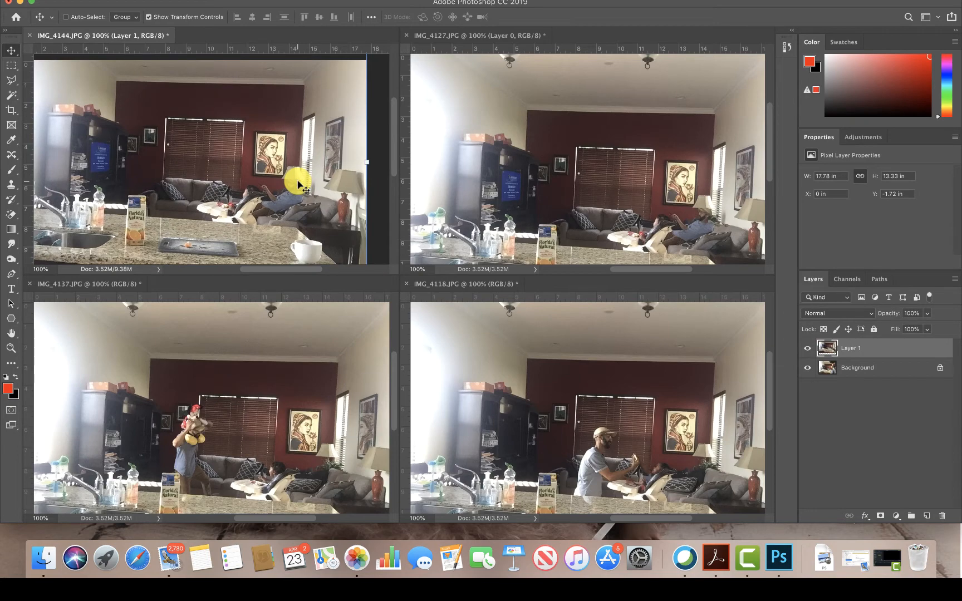
left_click(362, 1)
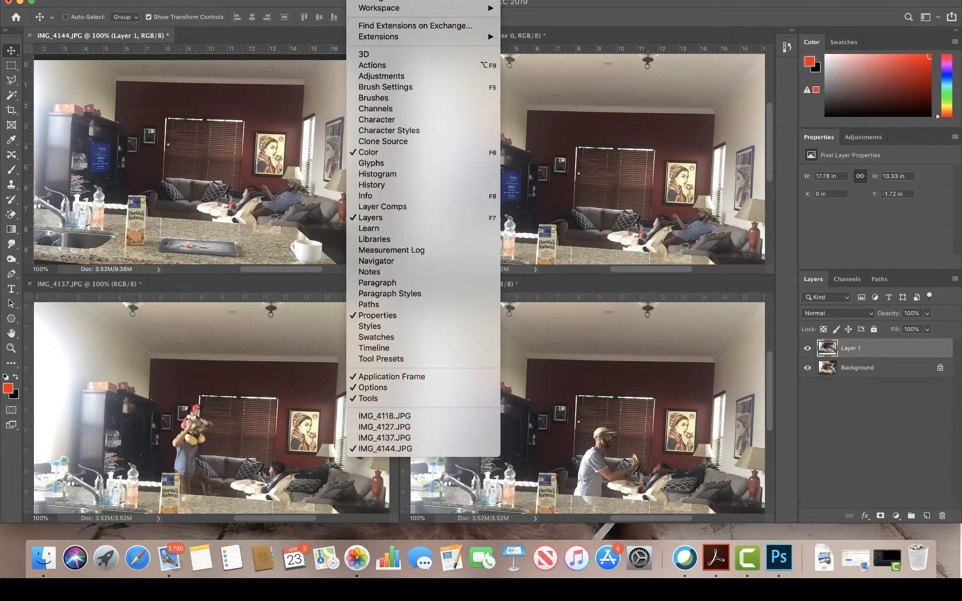
mouse_move(332, 1)
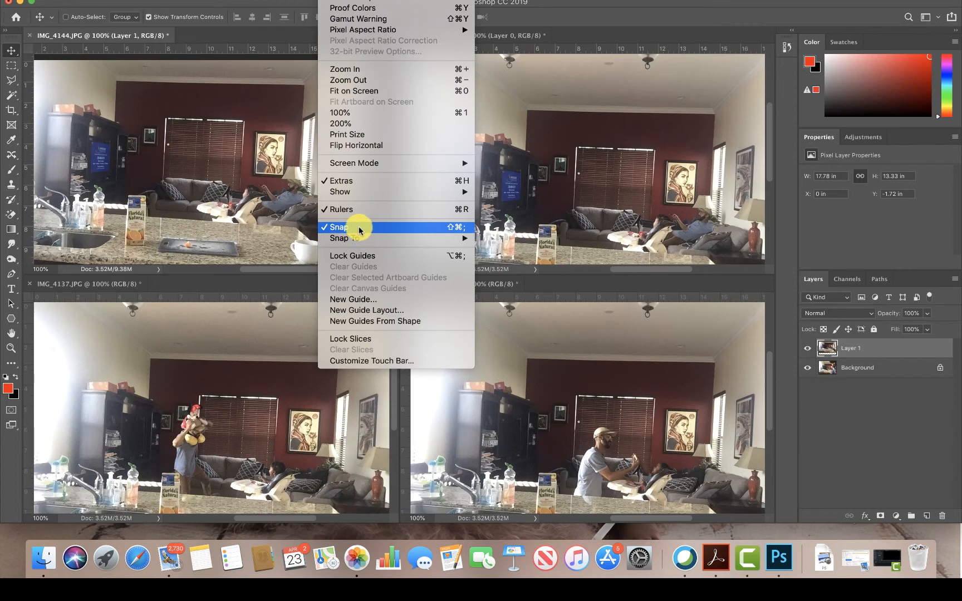
left_click(598, 3)
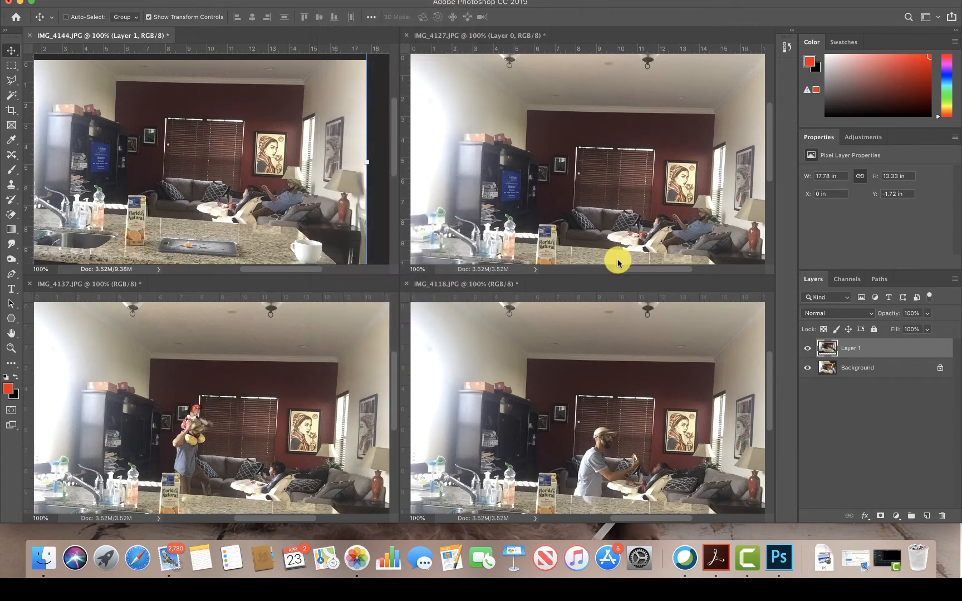
- Close the IMG_4127.JPG document without saving its changes
left_click(635, 199)
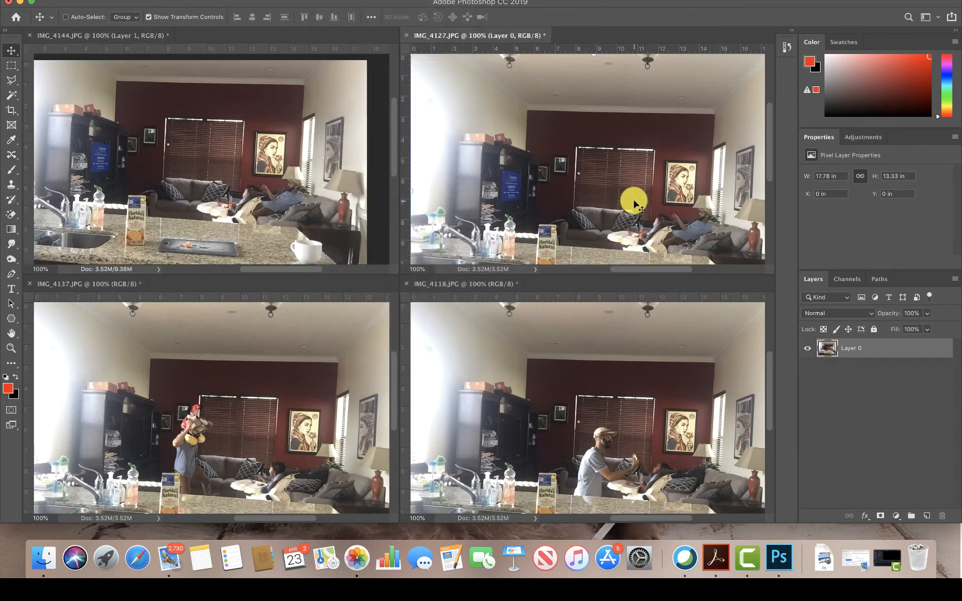
left_click(406, 37)
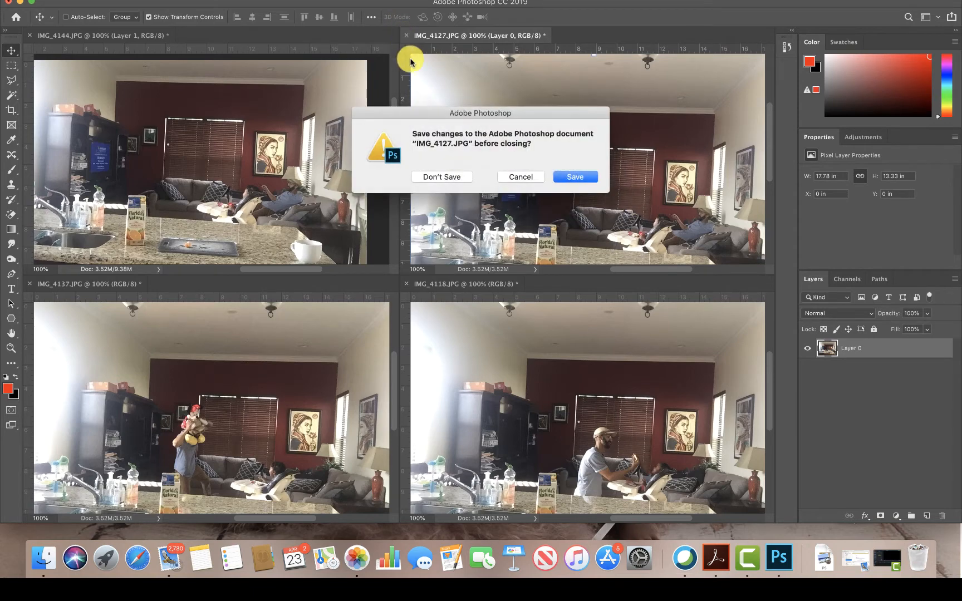
left_click(454, 178)
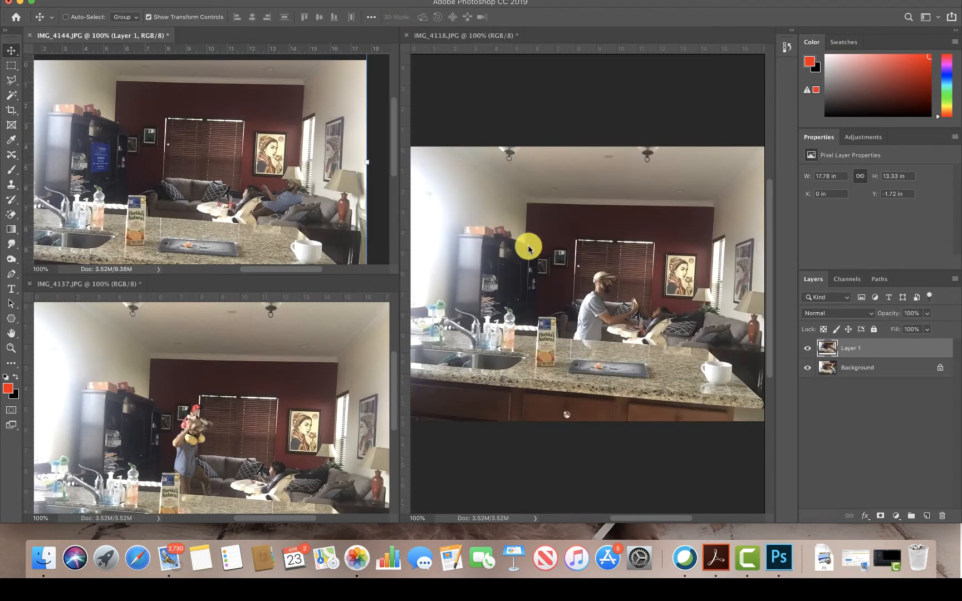
- Unlock the background layer of IMG_4118.JPG and copy it into IMG_4144.JPG as the topmost layer
left_click(683, 307)
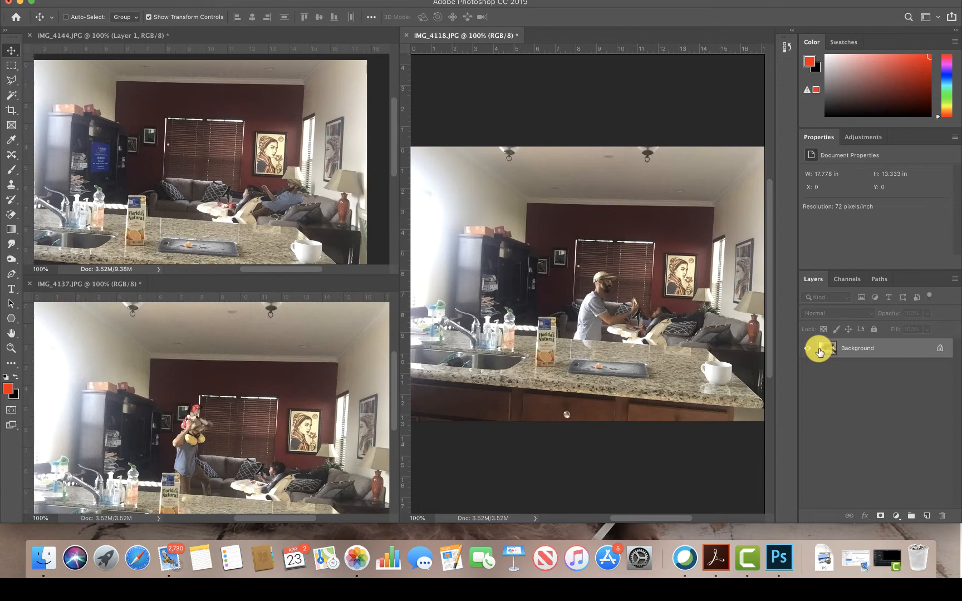
left_click(938, 352)
left_click_drag(687, 312, 303, 171)
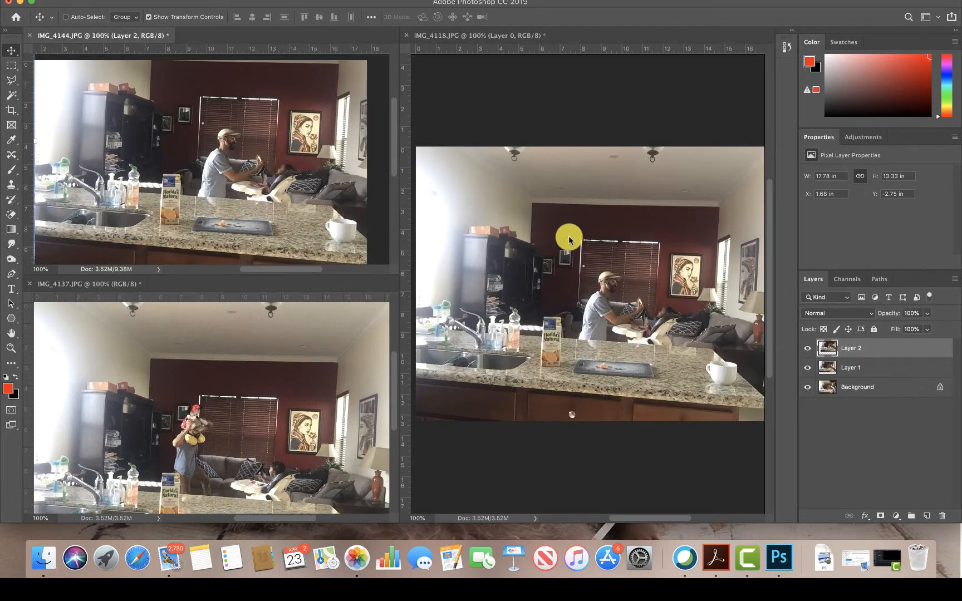
- Close the IMG_4118.JPG document without saving its changes
left_click(508, 106)
left_click(407, 35)
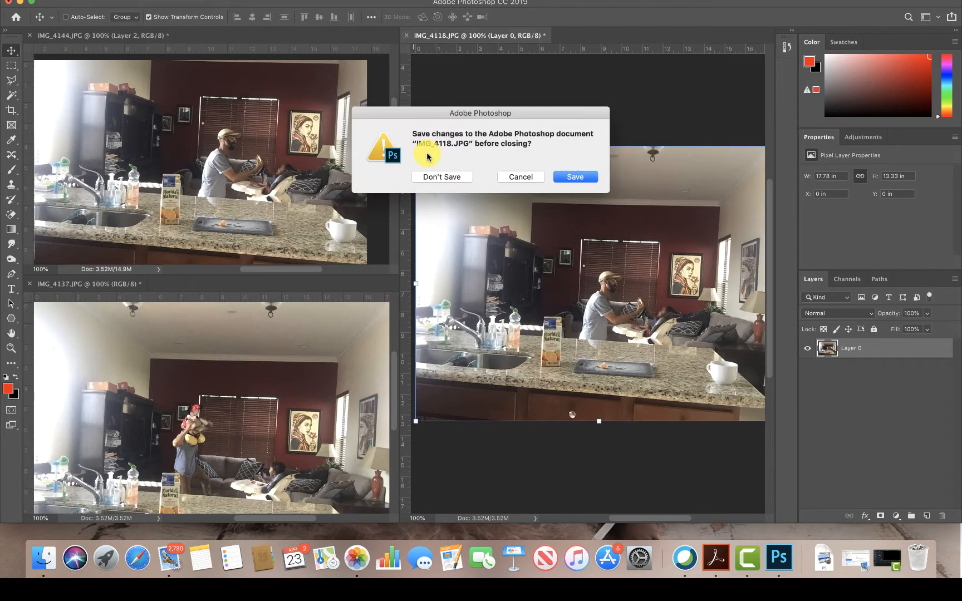
left_click(453, 177)
- Unlock the background layer of IMG_4137.JPG and copy it into IMG_4144.JPG as the topmost layer
left_click(421, 353)
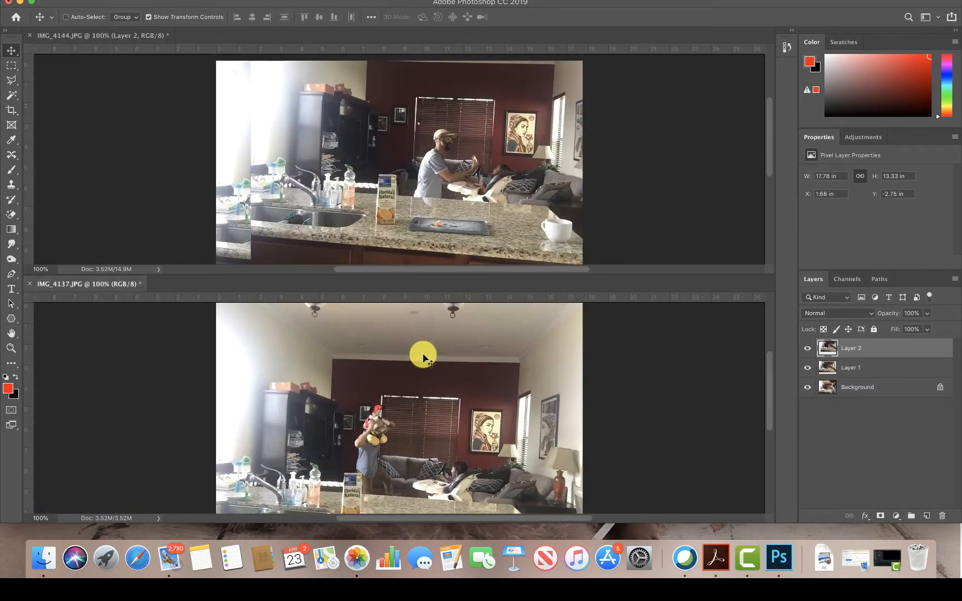
left_click(941, 348)
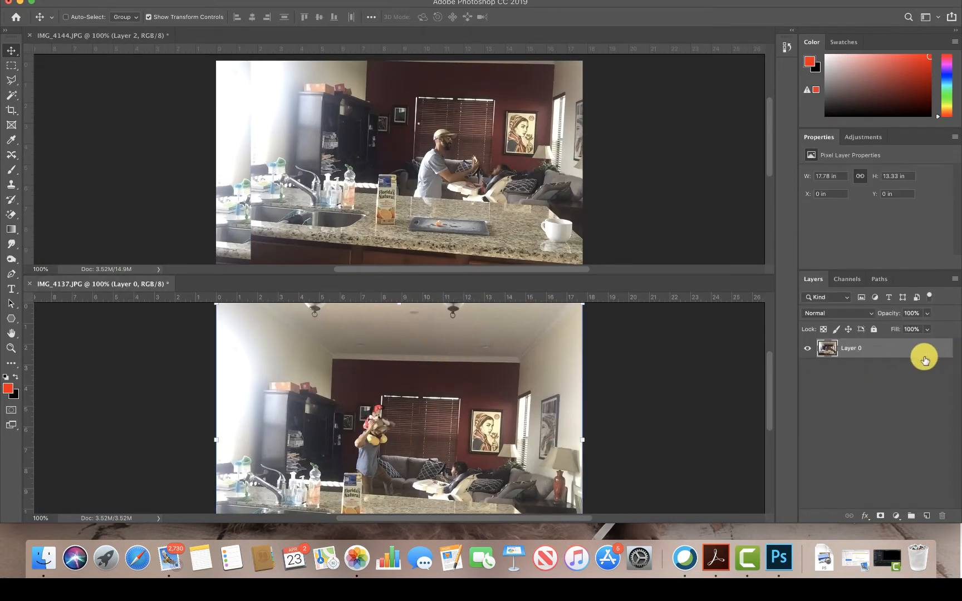
left_click_drag(473, 363, 464, 151)
- Close the IMG_4137.JPG document without saving its changes
left_click(474, 361)
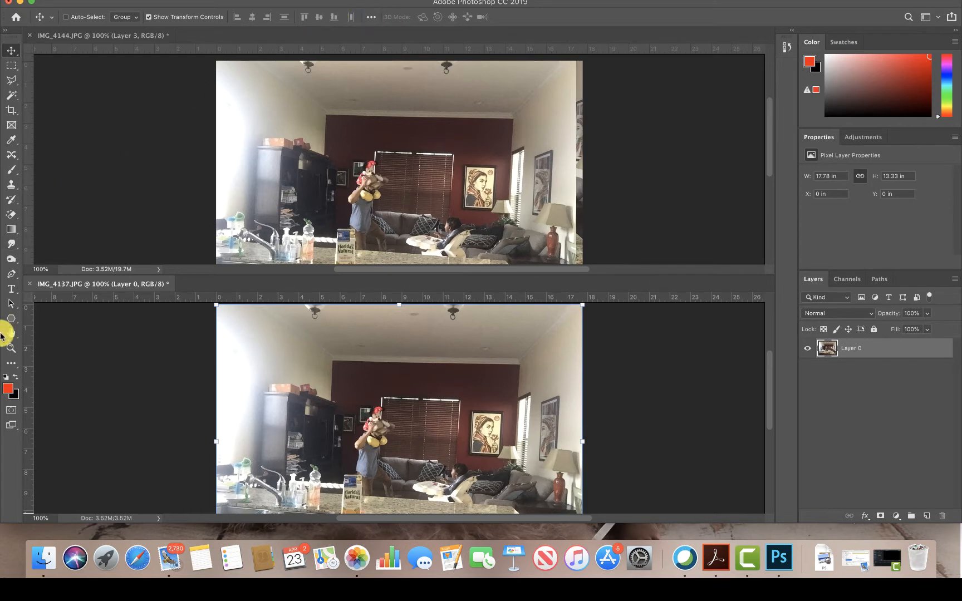
left_click(30, 284)
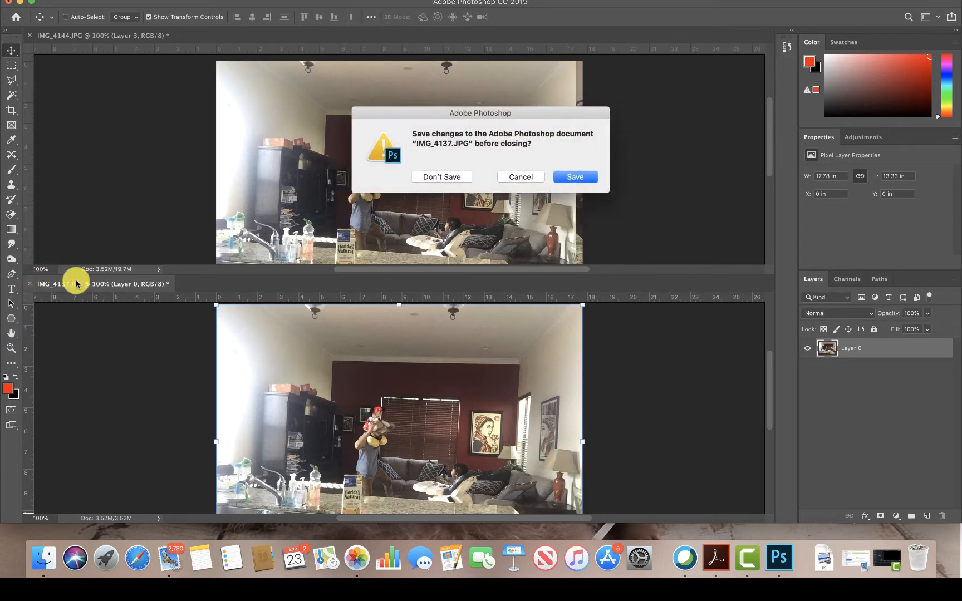
left_click(441, 179)
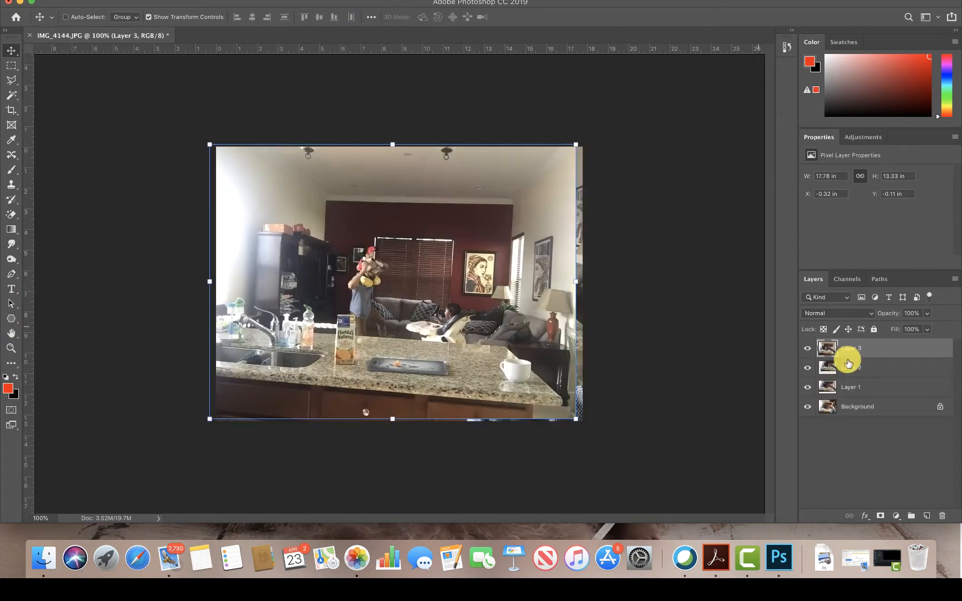
- Align Layer 3 and Layer 2 exactly with the canvas at X 0, Y 0, hiding each layer once it is placed
mouse_move(486, 295)
left_mouse_down()
mouse_move(492, 313)
mouse_move(489, 286)
left_mouse_up()
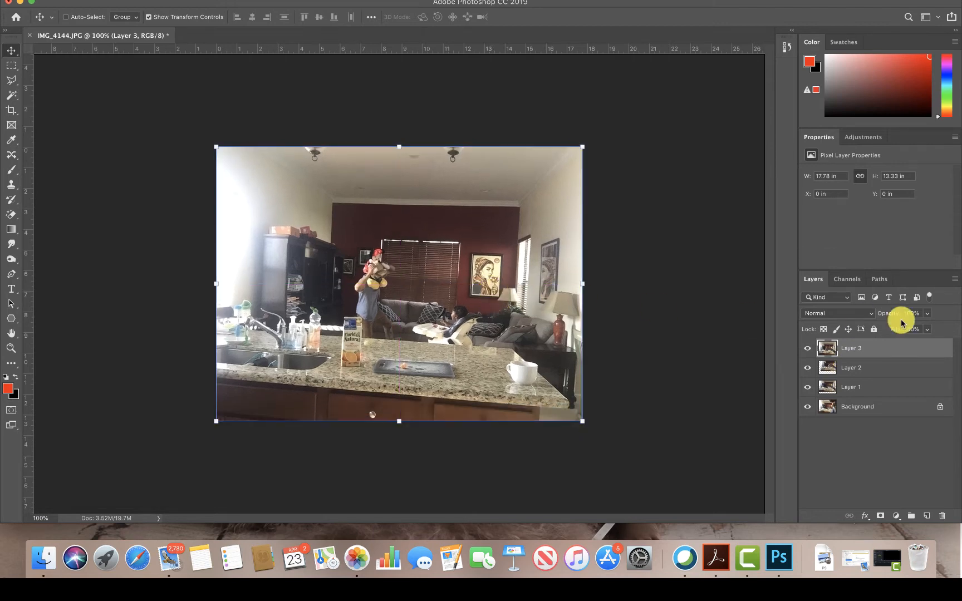
left_click(905, 365)
left_click(807, 348)
left_click_drag(499, 203, 463, 261)
left_click(808, 368)
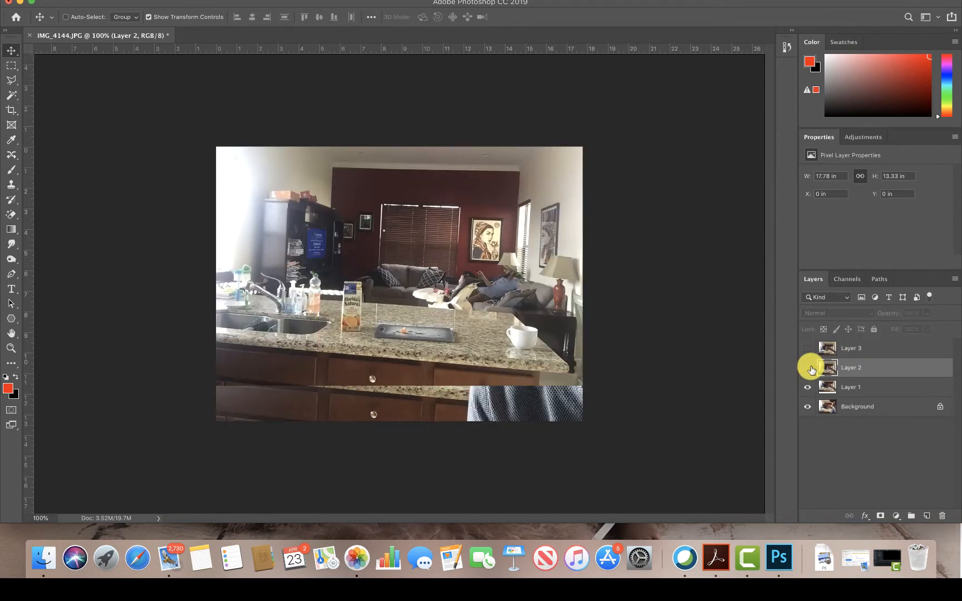
- Align Layer 1 with the canvas at X 0, Y 0, and hide it to reveal the Background layer
left_click(864, 386)
left_click_drag(549, 179, 543, 210)
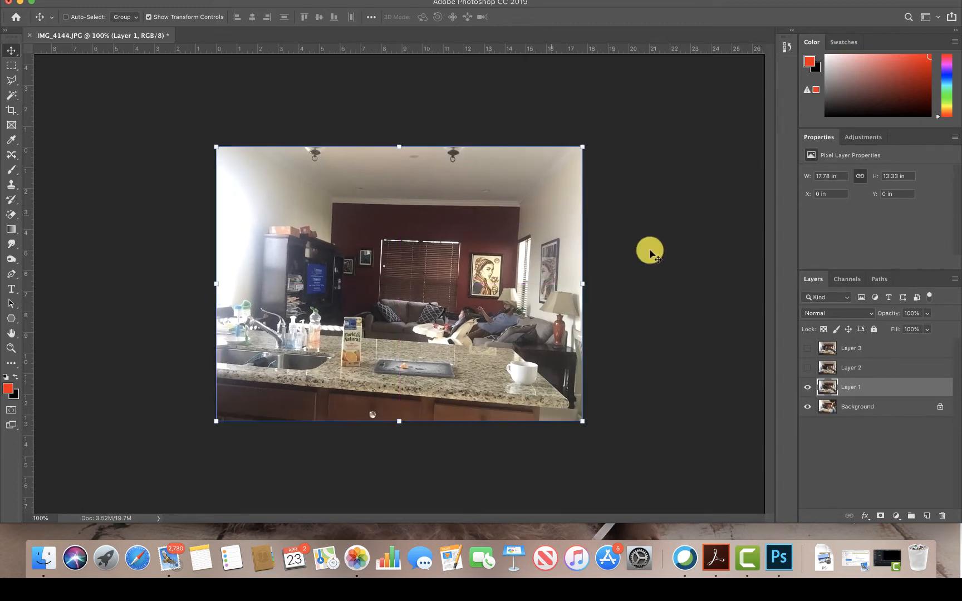
left_click(808, 386)
left_click(849, 407)
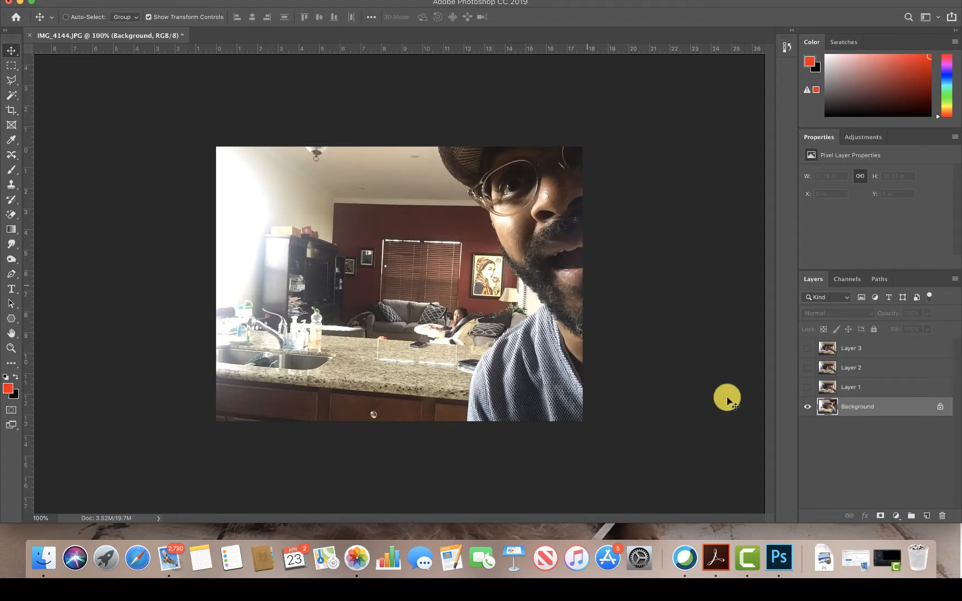
- Make Layer 1, Layer 2 and Layer 3 visible again
left_click(808, 388)
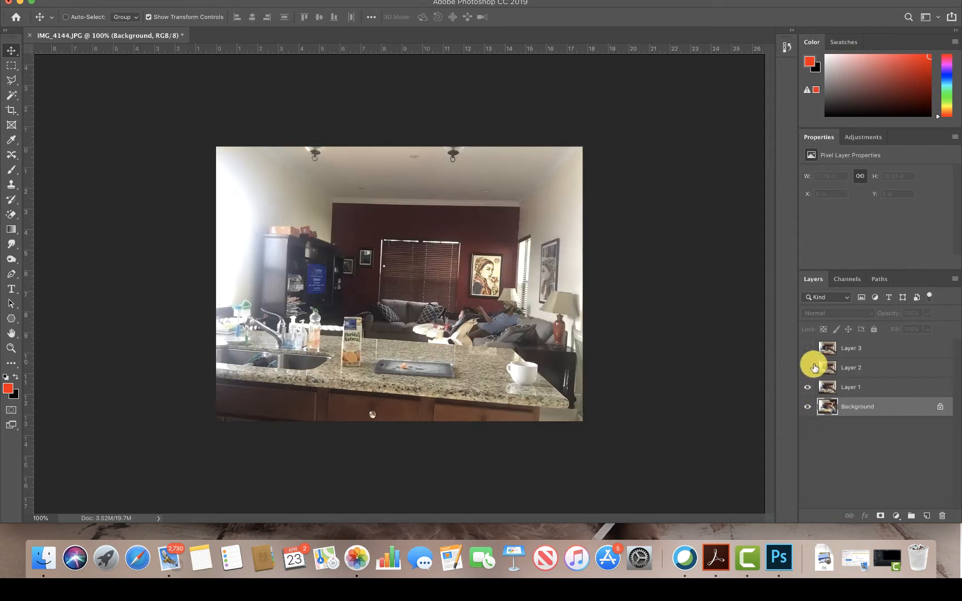
left_click(808, 367)
left_click(808, 348)
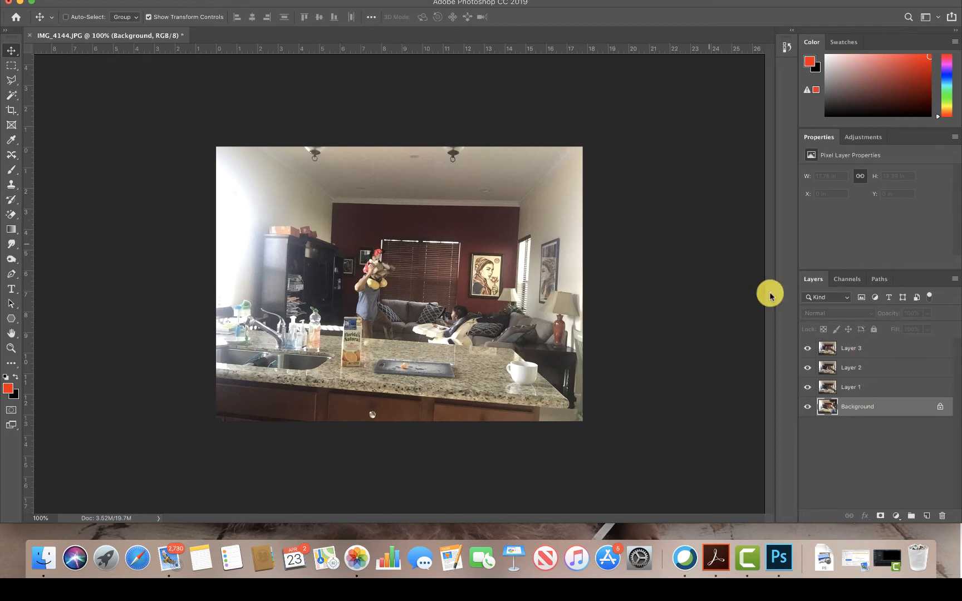
- Select the subject on Layer 3 automatically and turn the selection into a layer mask
left_click(855, 349)
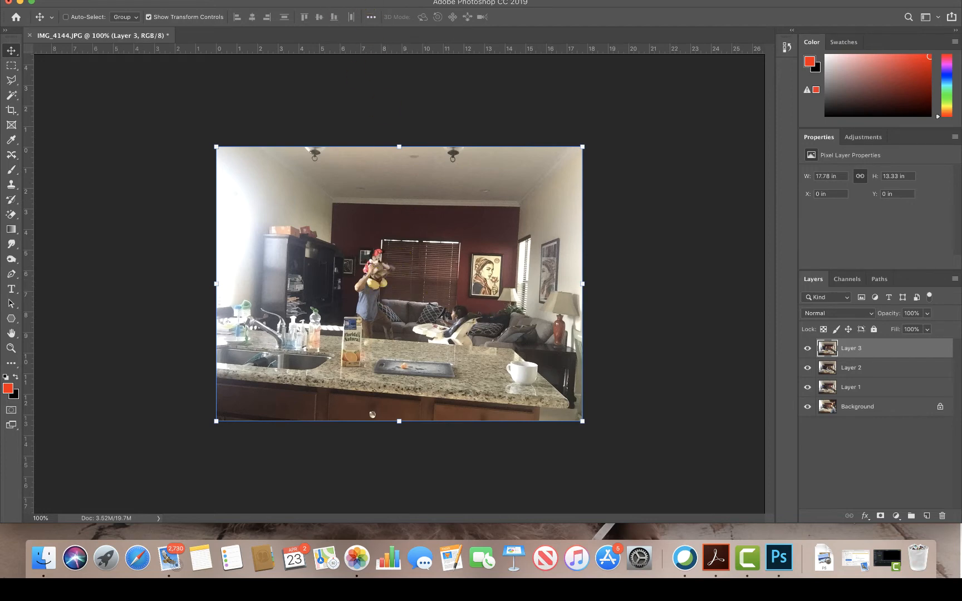
left_click(246, 0)
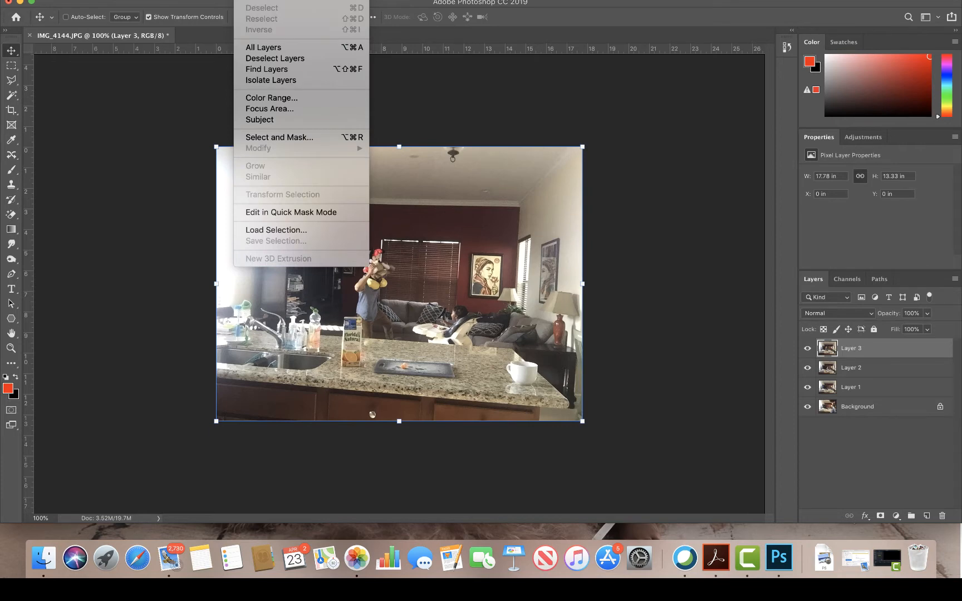
left_click(281, 120)
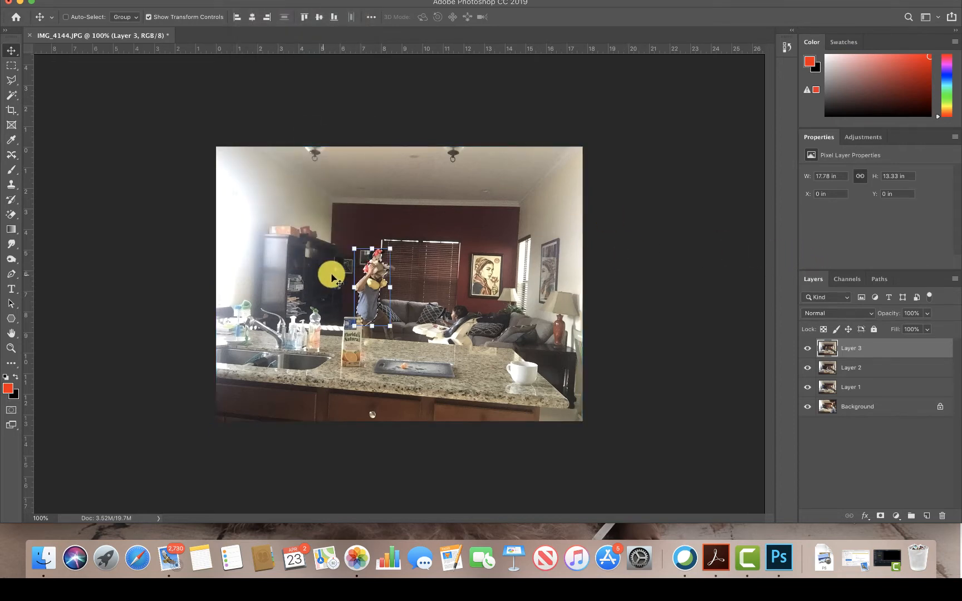
left_click(881, 517)
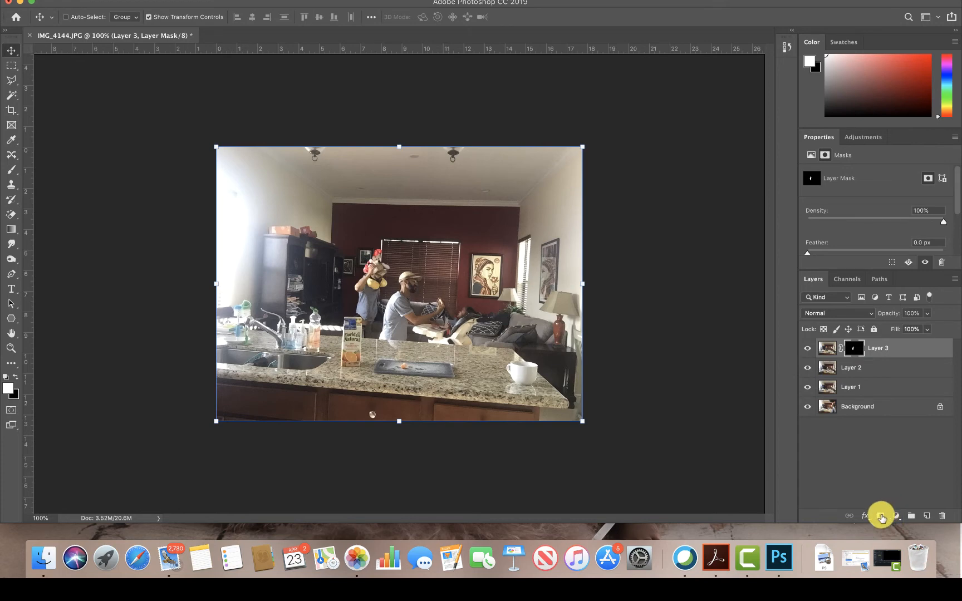
- Mask Layer 2 down to its seated man, using an automatic subject selection
left_click(836, 365)
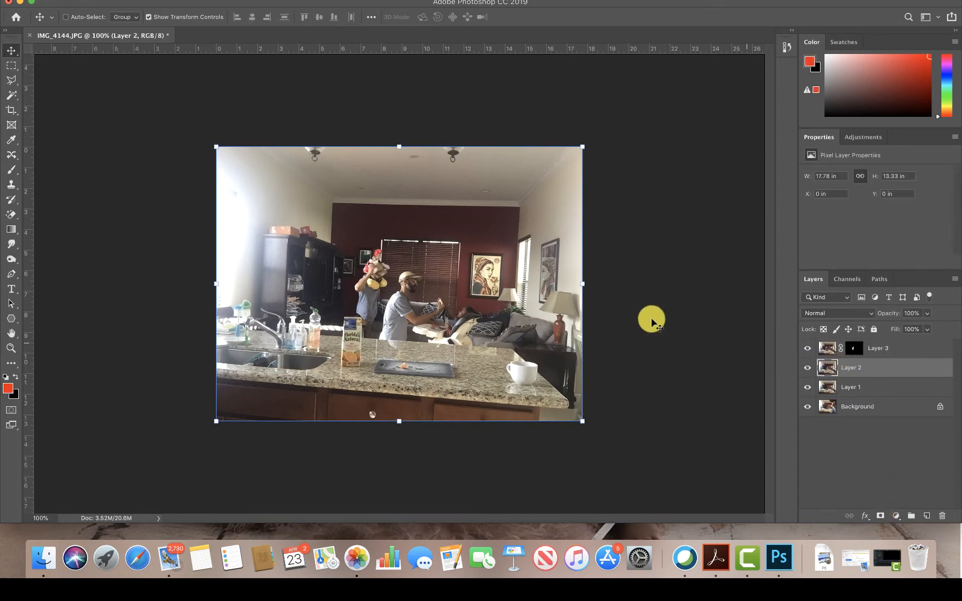
left_click(244, 0)
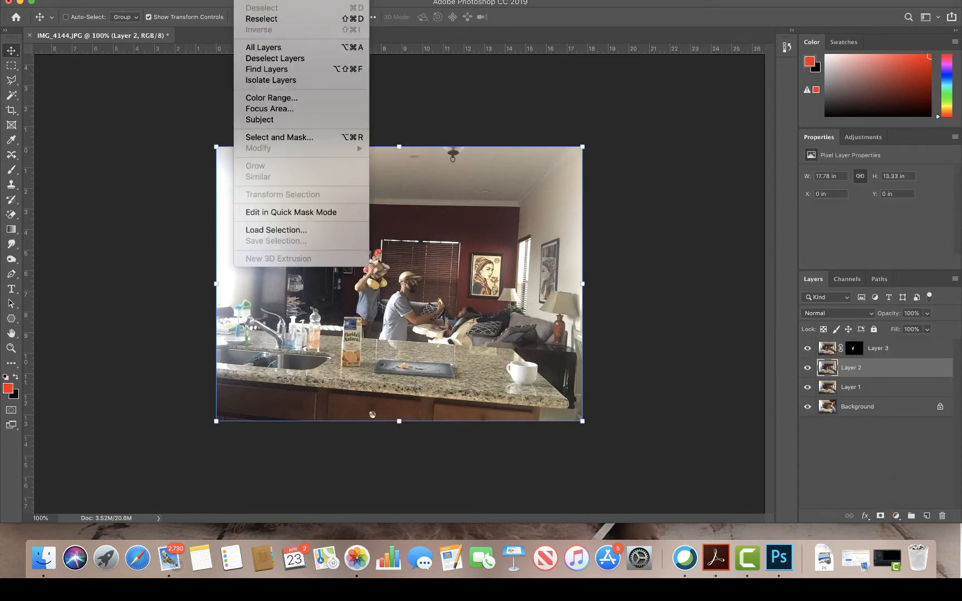
left_click(276, 119)
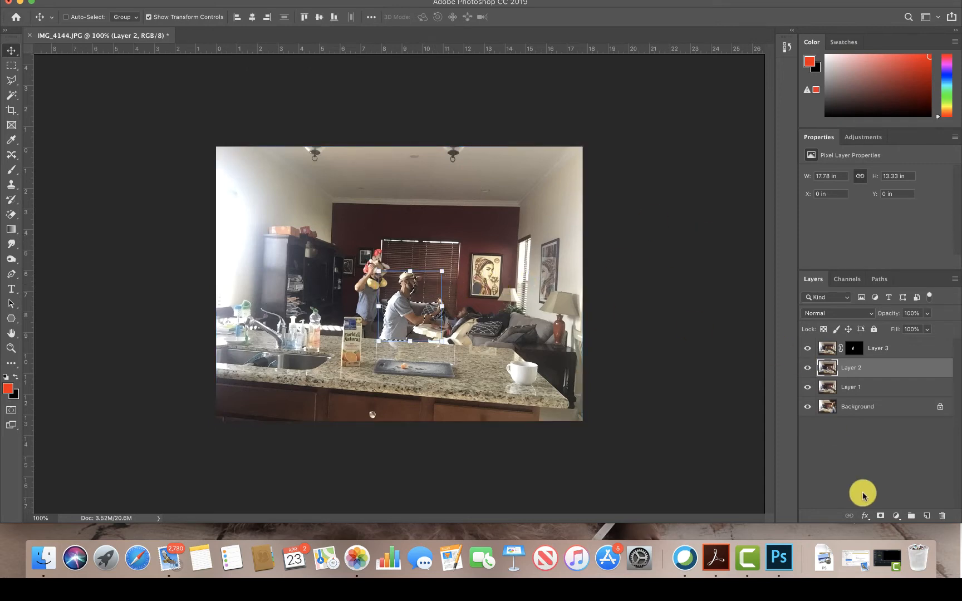
left_click(880, 515)
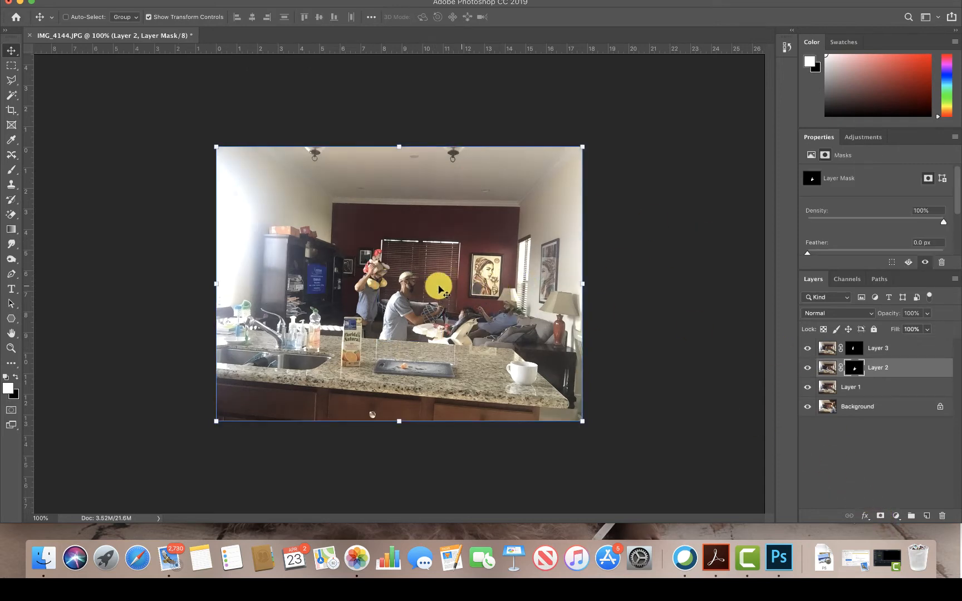
- Try to select the man lying on the sofa on Layer 1 with the automatic Subject selection
left_click(856, 386)
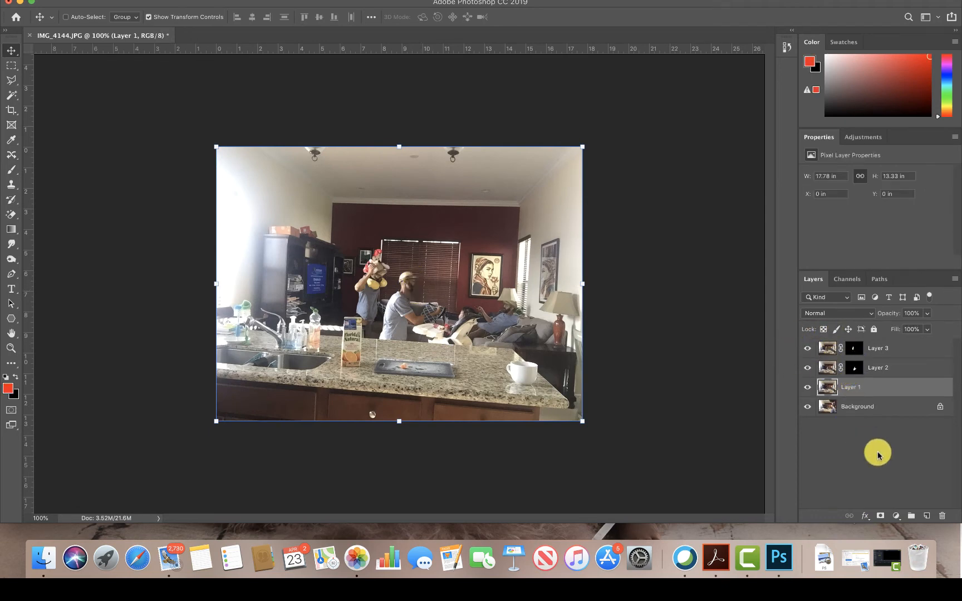
left_click(248, 0)
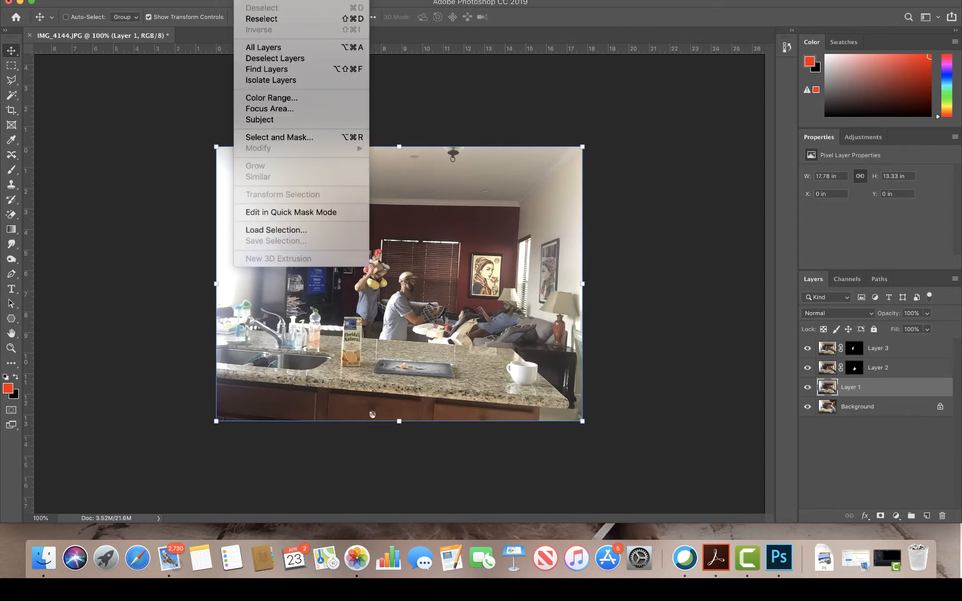
left_click(269, 120)
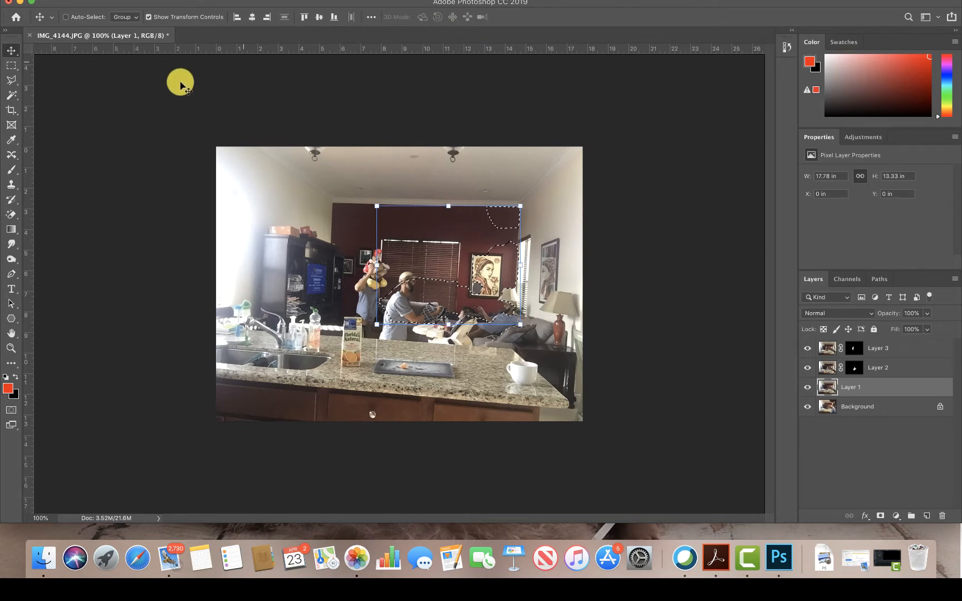
- Replace the selection with rectangular marquees around the television and the man lying on the sofa, and mask Layer 1 to them
left_click(11, 65)
left_click(62, 109)
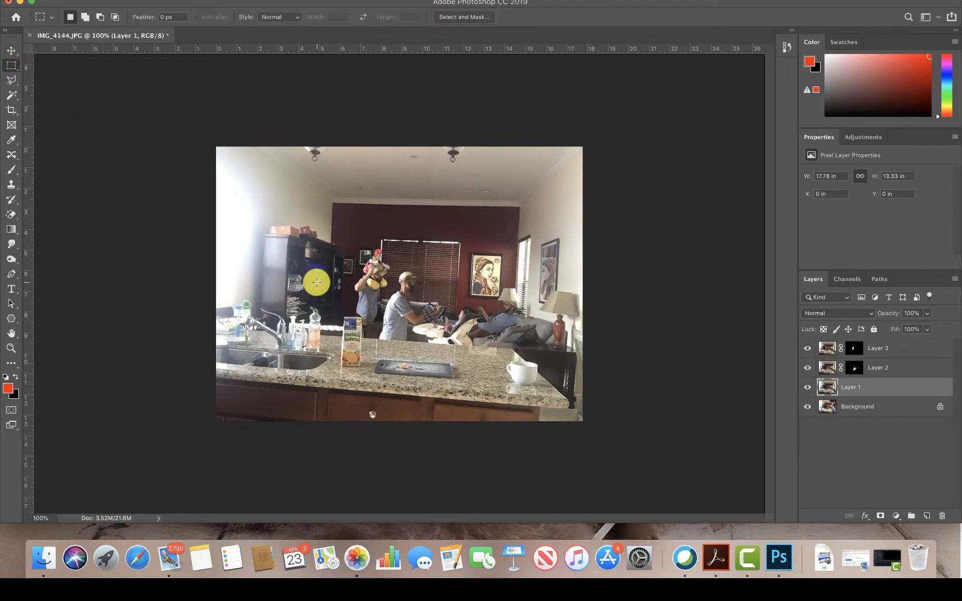
left_click_drag(297, 247, 337, 304)
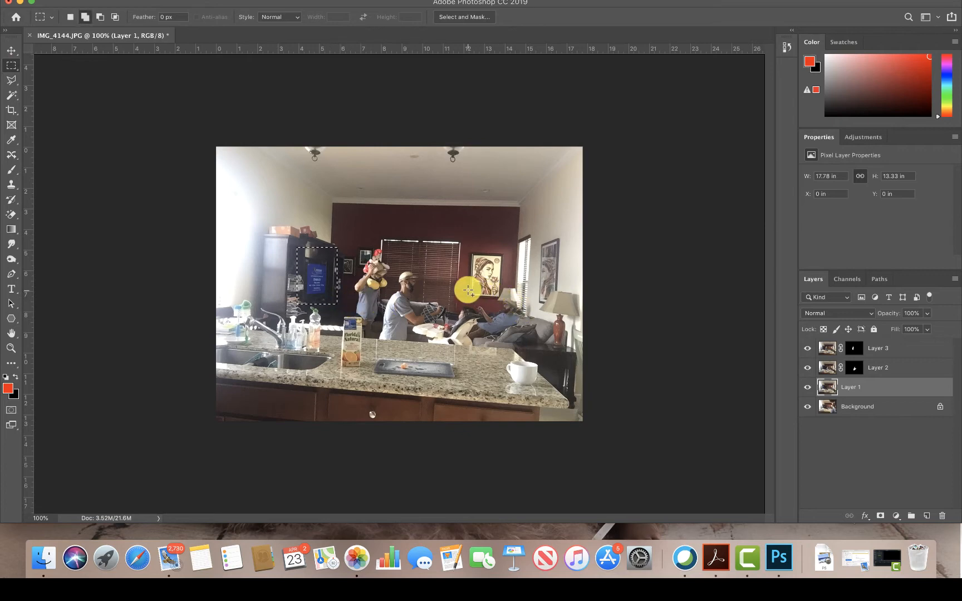
left_click_drag(467, 289, 537, 341)
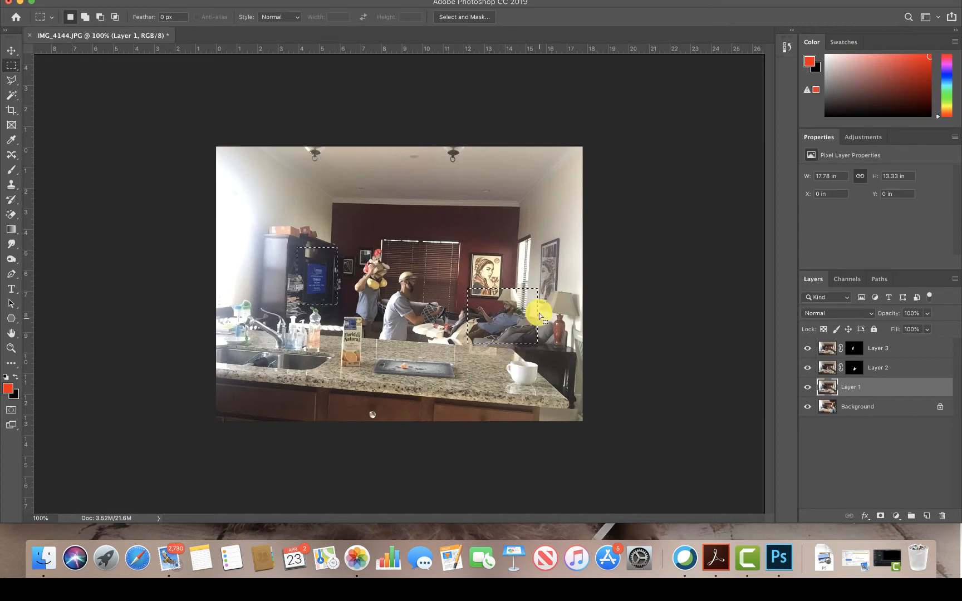
left_click(881, 515)
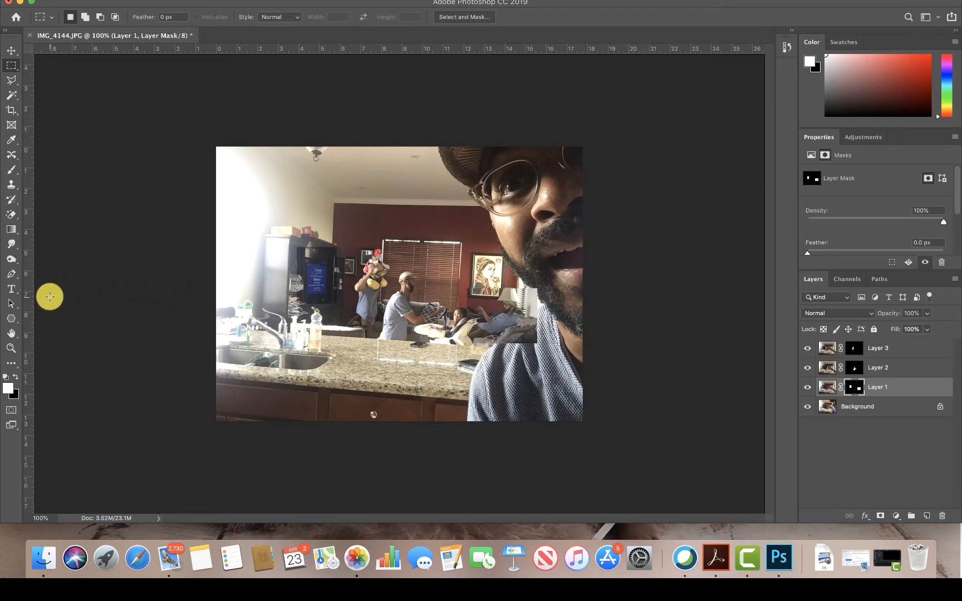
- Paint black on Layer 1's mask with a size 30 brush to hide the excess wall and lamp area around the man on the sofa
left_click(11, 349)
mouse_move(429, 278)
left_mouse_down()
mouse_move(464, 324)
mouse_move(489, 285)
mouse_move(462, 251)
mouse_move(429, 242)
left_mouse_up()
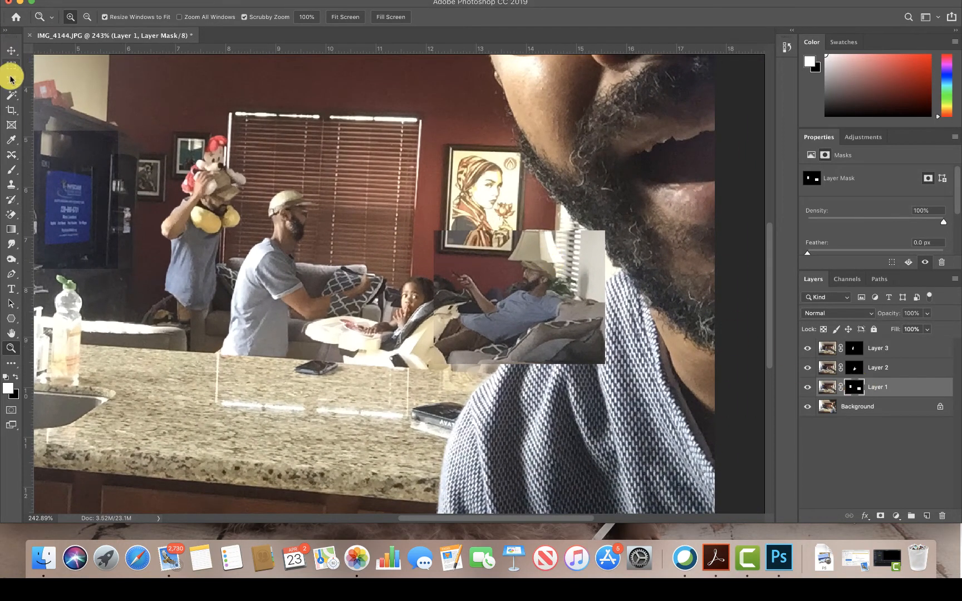
left_click(10, 170)
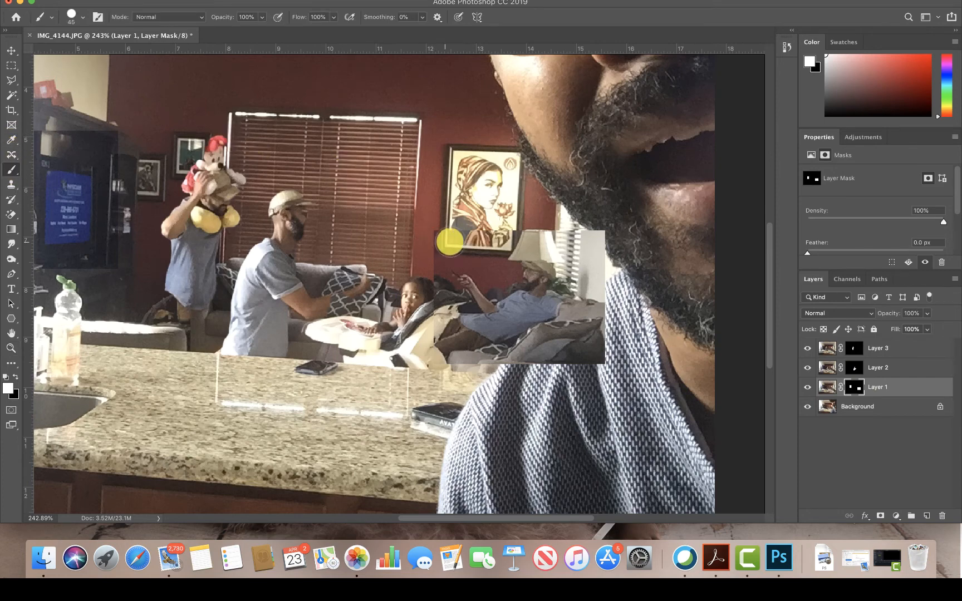
key("bracketleft")
key("bracketleft")
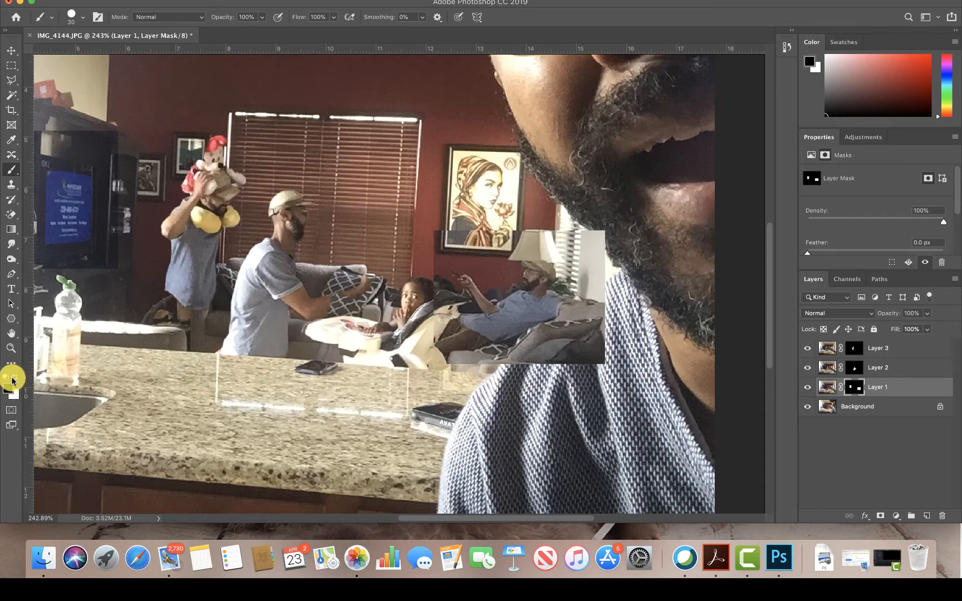
mouse_move(455, 224)
left_mouse_down()
mouse_move(432, 253)
mouse_move(472, 230)
mouse_move(497, 239)
mouse_move(529, 232)
mouse_move(522, 241)
mouse_move(563, 250)
mouse_move(583, 239)
mouse_move(562, 235)
mouse_move(604, 245)
mouse_move(592, 263)
mouse_move(586, 230)
mouse_move(538, 227)
mouse_move(504, 269)
mouse_move(495, 273)
mouse_move(485, 259)
mouse_move(492, 283)
mouse_move(464, 257)
mouse_move(433, 263)
mouse_move(469, 262)
mouse_move(439, 265)
mouse_move(450, 298)
mouse_move(431, 316)
mouse_move(424, 353)
mouse_move(437, 323)
left_mouse_up()
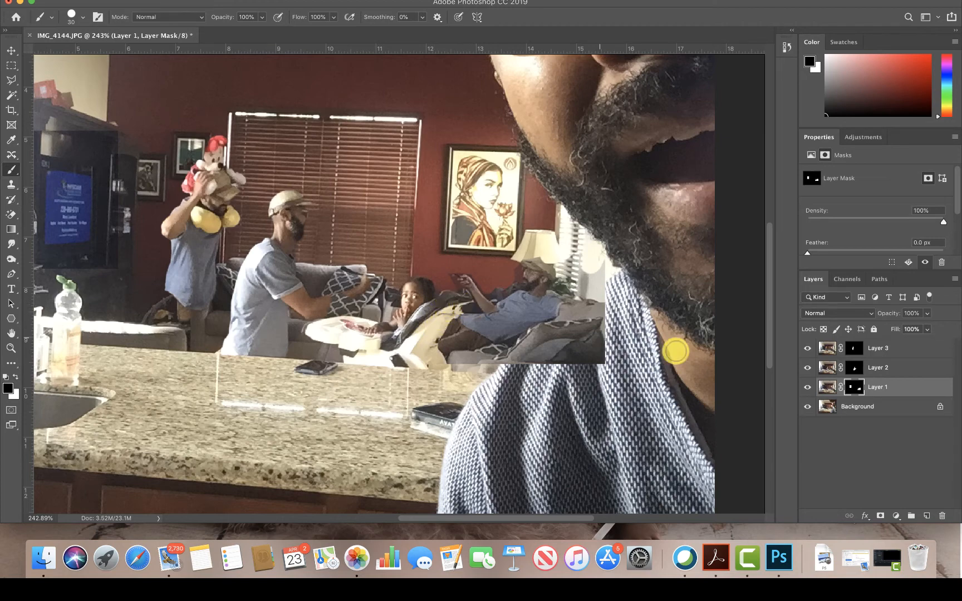
- Refine Layer 1's mask around the lying man's hand, arm and cap with a size 7 brush, painting in black and white
key("z")
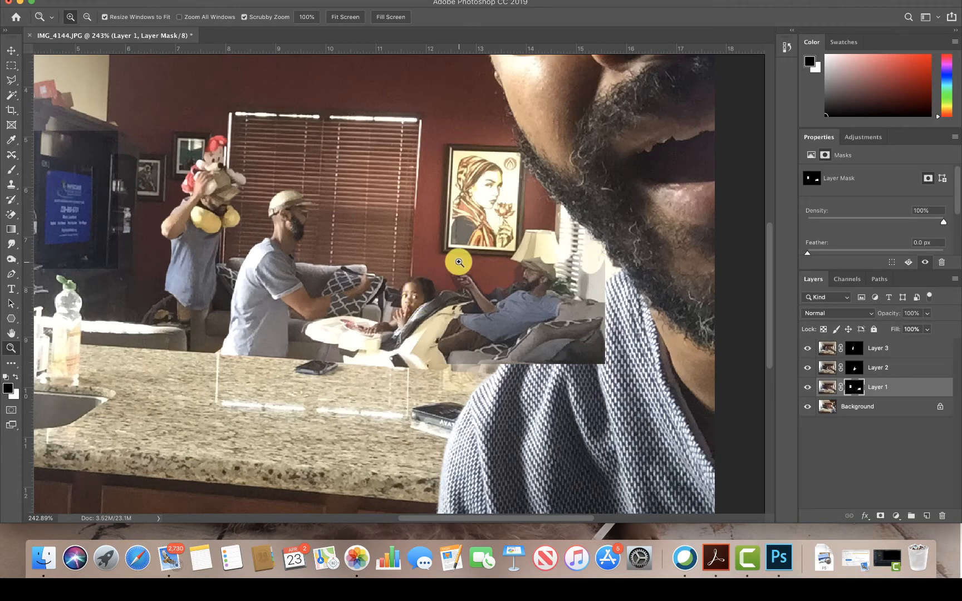
mouse_move(458, 260)
left_mouse_down()
mouse_move(579, 396)
mouse_move(453, 249)
mouse_move(389, 206)
left_mouse_up()
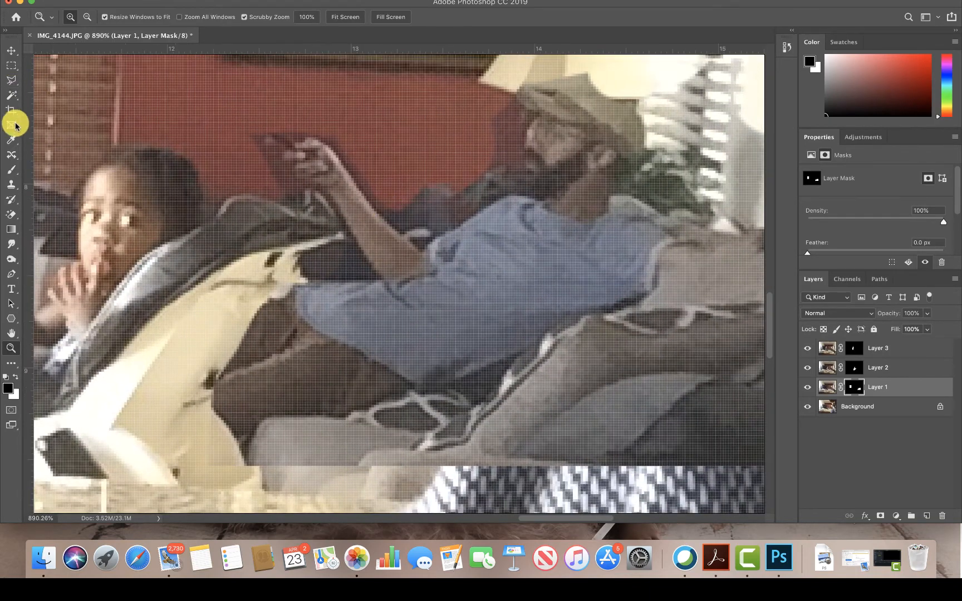
left_click(11, 168)
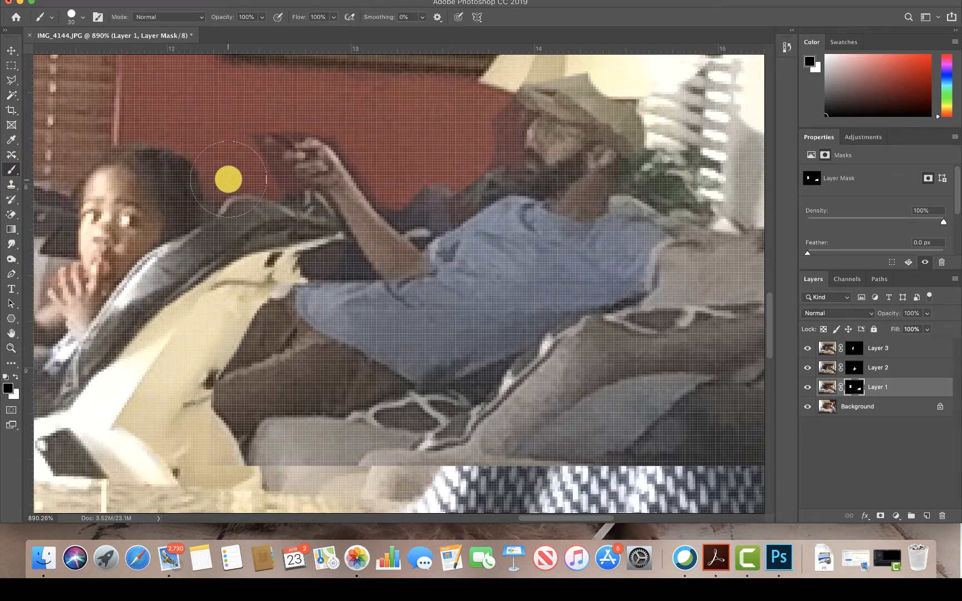
key("bracketleft")
key("bracketleft")
key("bracketleft")
key("bracketleft")
key("bracketleft")
key("bracketleft")
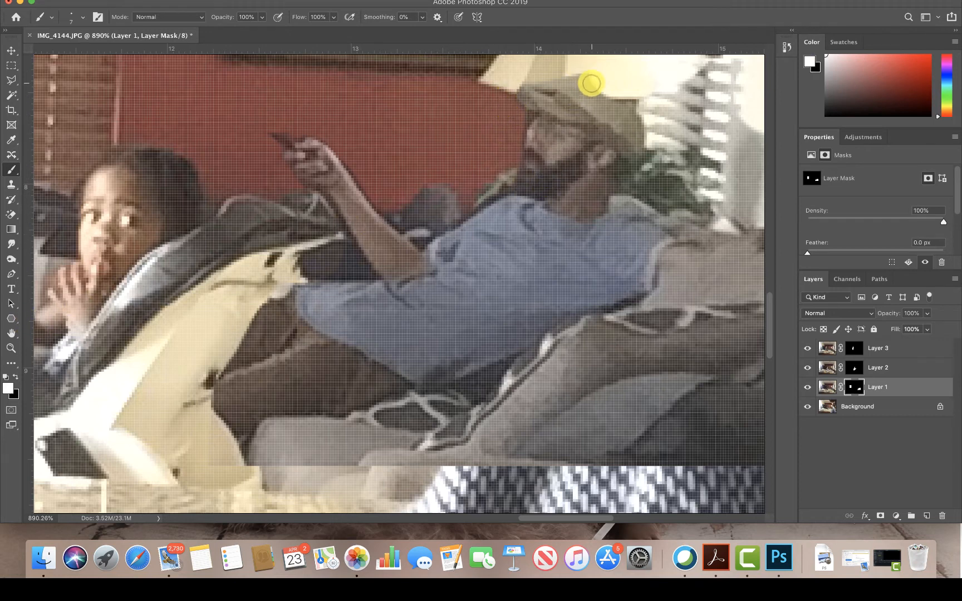
mouse_move(587, 81)
left_mouse_down()
mouse_move(619, 89)
mouse_move(604, 97)
mouse_move(626, 92)
mouse_move(632, 125)
mouse_move(634, 108)
mouse_move(639, 120)
mouse_move(594, 76)
left_mouse_up()
key("x")
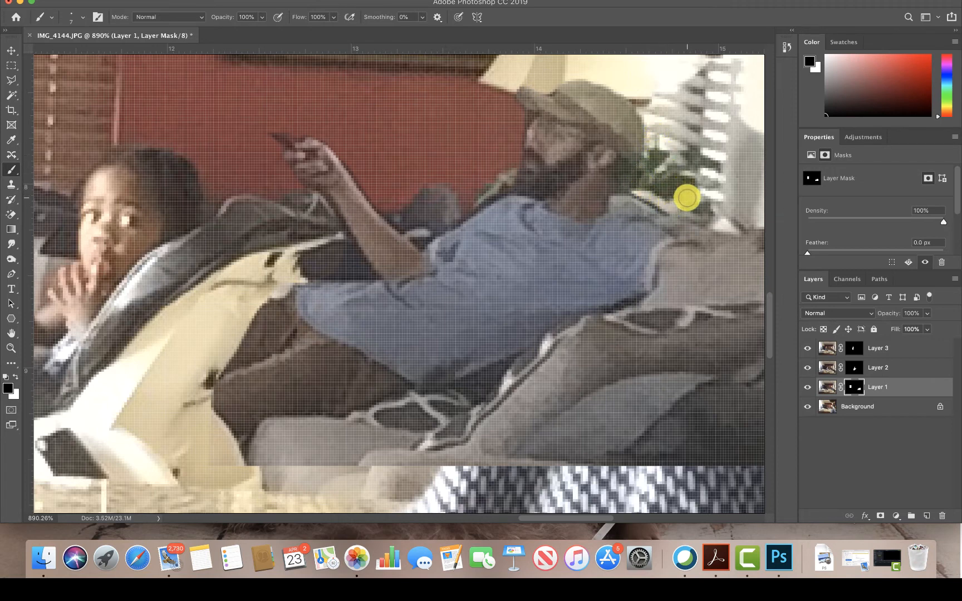
- Paint black on Layer 1's mask beside the lying man's head and shoulder to hide the excess over the plant and window blinds
mouse_move(686, 198)
left_mouse_down()
mouse_move(734, 225)
mouse_move(724, 223)
mouse_move(740, 212)
mouse_move(716, 201)
mouse_move(733, 190)
mouse_move(723, 184)
mouse_move(756, 171)
mouse_move(744, 165)
mouse_move(744, 137)
mouse_move(691, 121)
mouse_move(703, 85)
mouse_move(723, 66)
mouse_move(706, 77)
mouse_move(684, 122)
mouse_move(684, 59)
mouse_move(671, 132)
mouse_move(658, 102)
mouse_move(657, 123)
mouse_move(643, 100)
mouse_move(652, 119)
left_mouse_up()
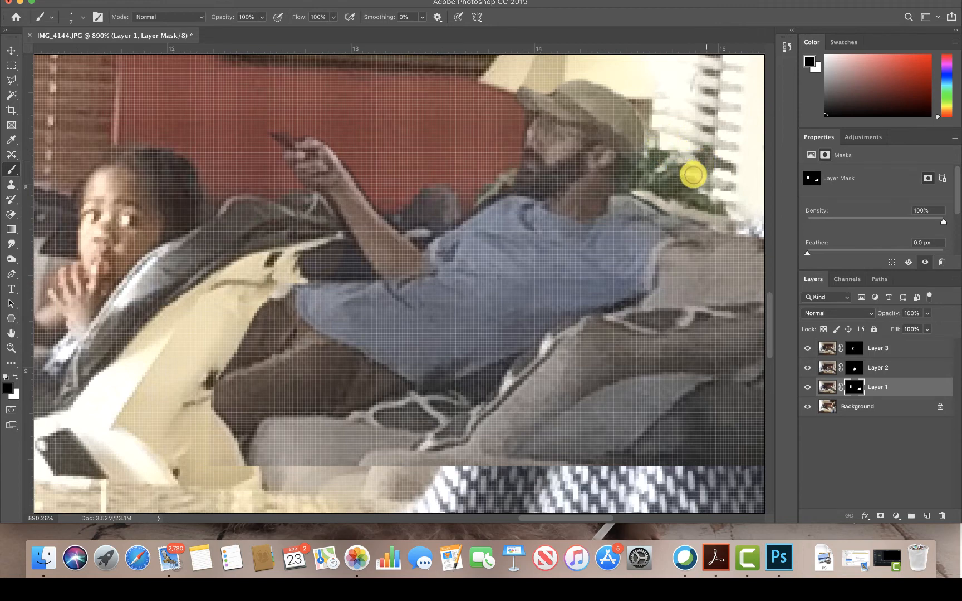
left_click_drag(640, 247, 502, 203)
mouse_move(594, 177)
left_mouse_down()
mouse_move(676, 155)
mouse_move(637, 166)
mouse_move(687, 180)
mouse_move(646, 163)
mouse_move(686, 154)
mouse_move(661, 154)
mouse_move(702, 121)
mouse_move(667, 110)
mouse_move(607, 115)
mouse_move(605, 126)
mouse_move(634, 98)
mouse_move(619, 73)
mouse_move(680, 72)
mouse_move(644, 162)
mouse_move(655, 132)
mouse_move(645, 114)
mouse_move(664, 112)
mouse_move(648, 80)
mouse_move(647, 102)
mouse_move(664, 105)
mouse_move(648, 126)
left_mouse_up()
mouse_move(333, 373)
left_mouse_down()
mouse_move(243, 382)
mouse_move(520, 276)
mouse_move(554, 243)
mouse_move(565, 209)
mouse_move(604, 195)
mouse_move(564, 227)
mouse_move(577, 231)
left_mouse_up()
key("super+z")
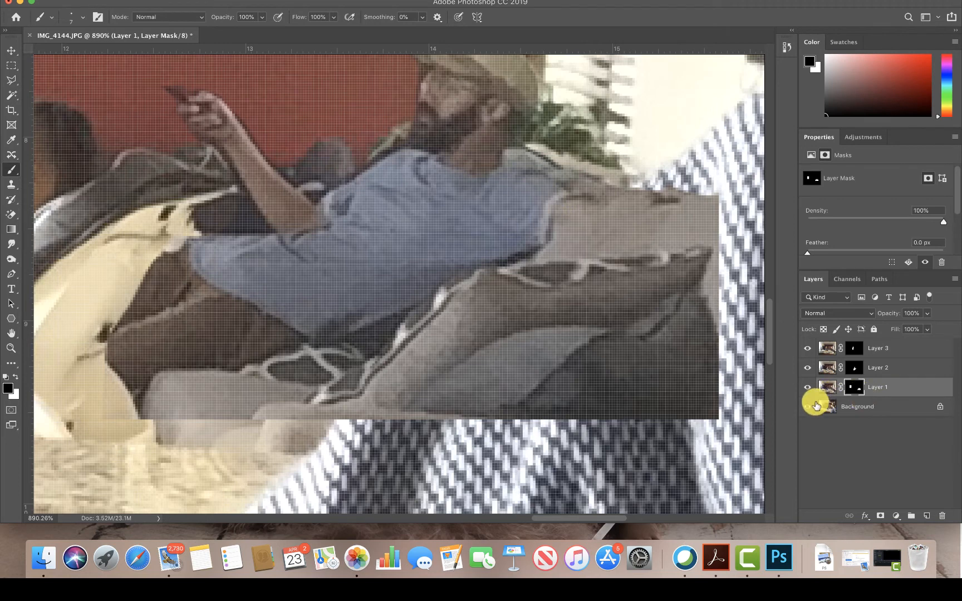
- Show only the Background layer and select its large foreground man with the automatic Subject selection
left_click(850, 409)
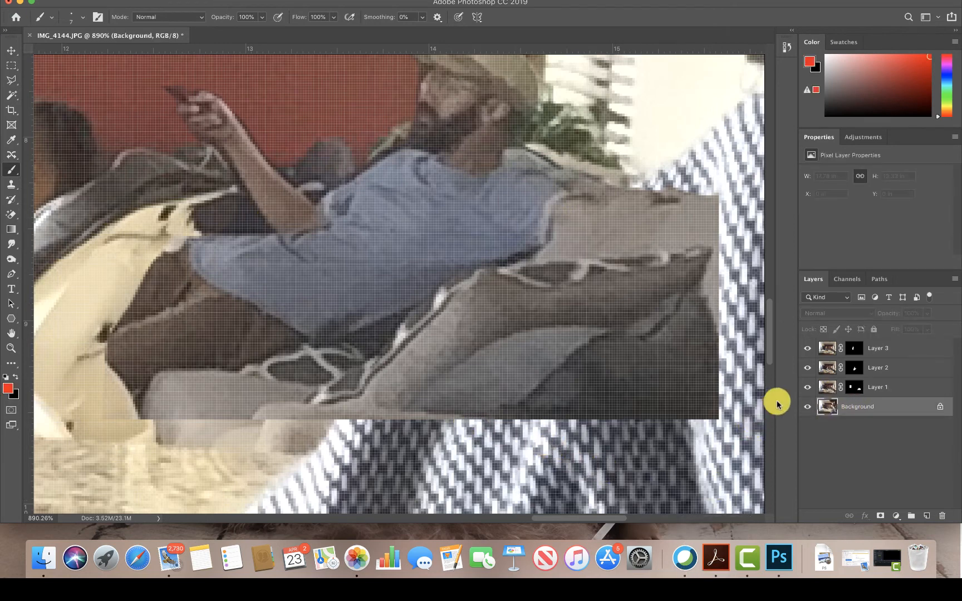
left_click_drag(806, 394, 796, 337)
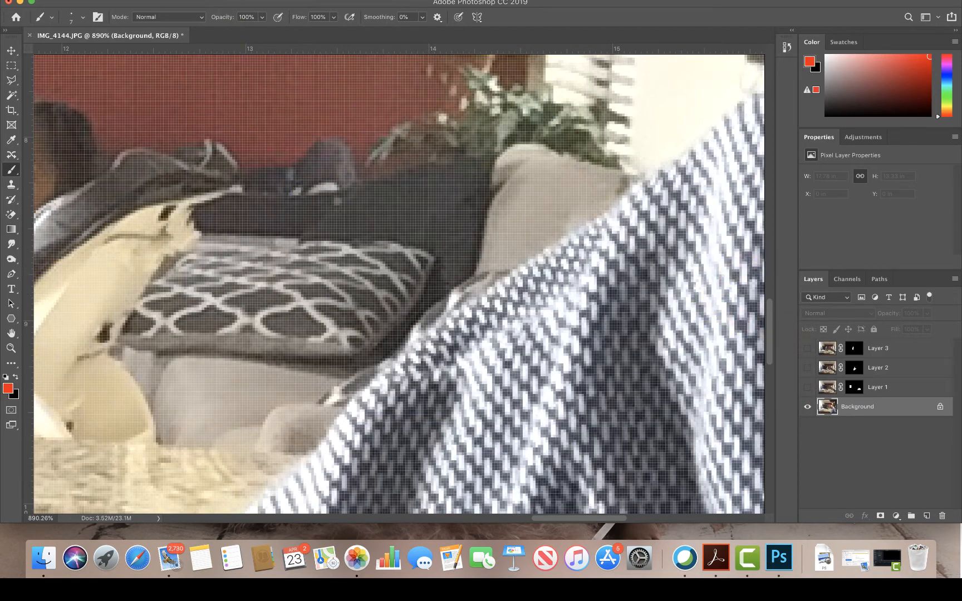
left_click(248, 1)
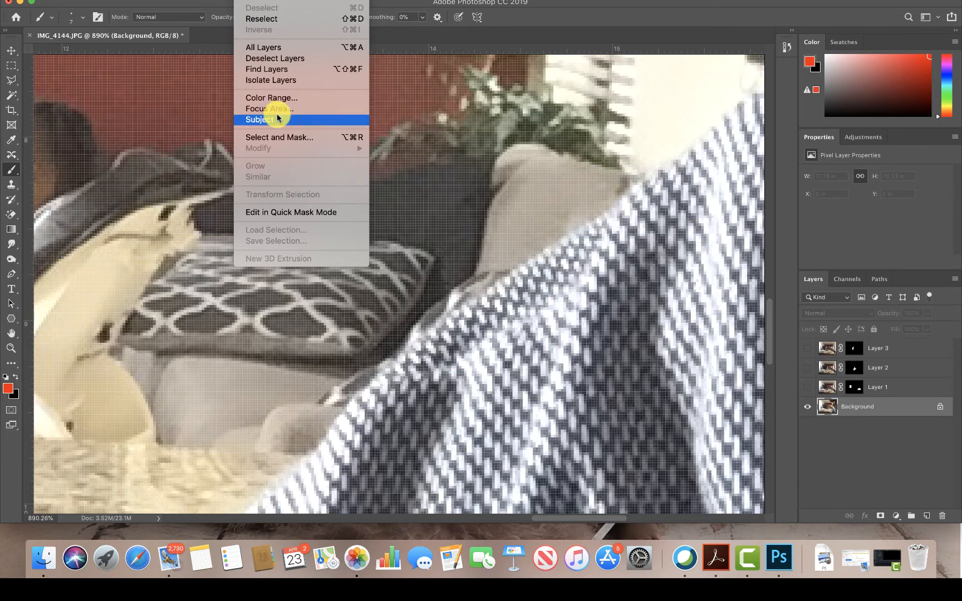
left_click(276, 116)
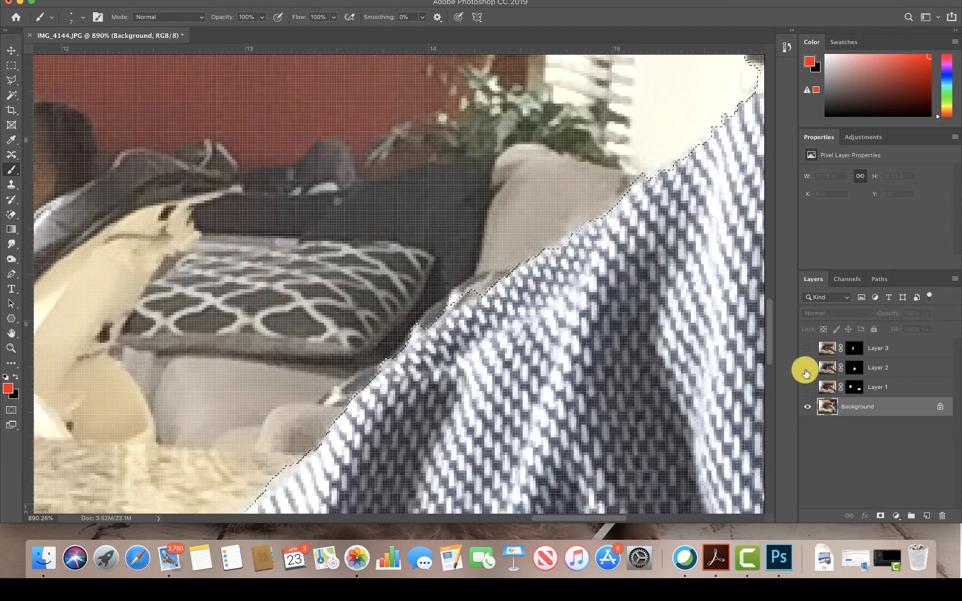
- Show Layer 1, paint black on its mask inside the selection with a size 40 brush to uncover the foreground man's shirt, and deselect
left_click(807, 387)
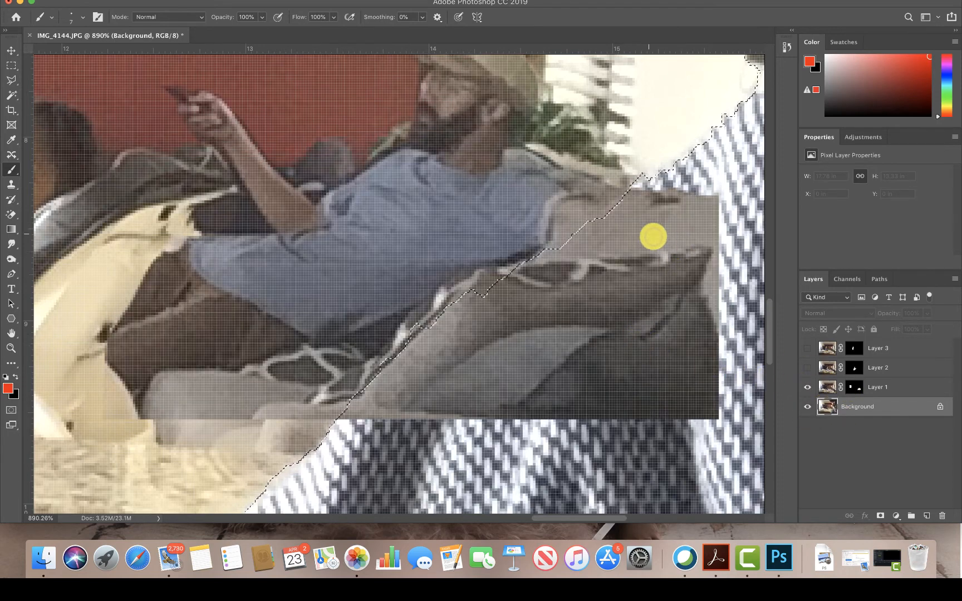
left_click(854, 389)
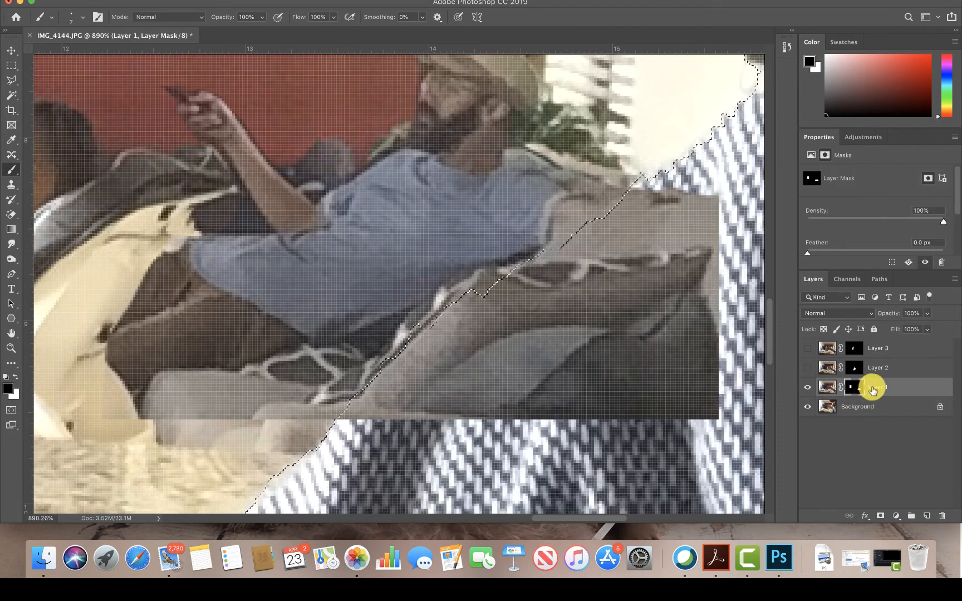
key("bracketright")
key("bracketright")
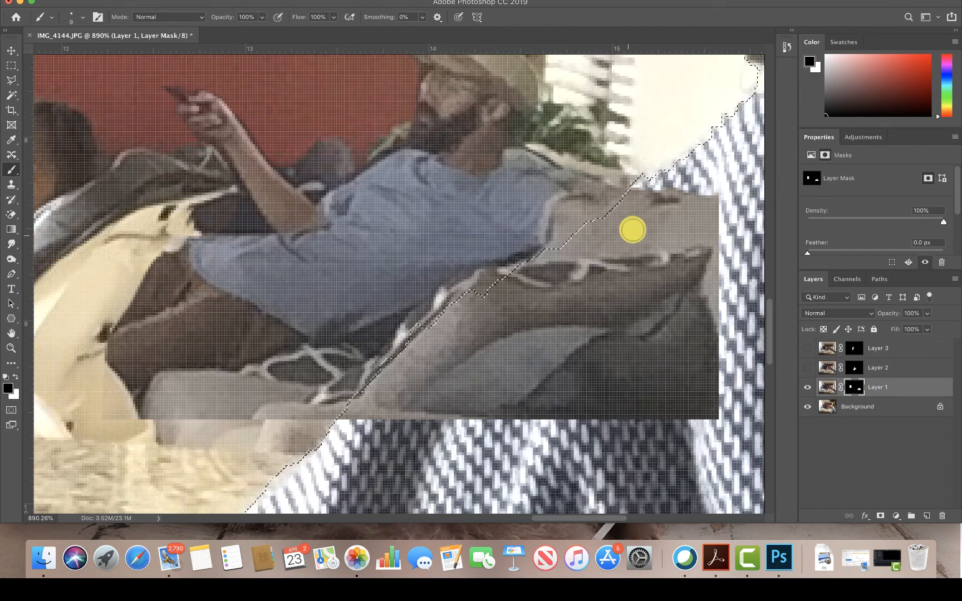
key("bracketright")
key("bracketright")
mouse_move(661, 217)
left_mouse_down()
mouse_move(656, 271)
mouse_move(693, 274)
mouse_move(661, 398)
mouse_move(579, 424)
mouse_move(547, 360)
mouse_move(485, 362)
mouse_move(390, 381)
mouse_move(365, 397)
mouse_move(524, 302)
mouse_move(643, 213)
mouse_move(424, 358)
left_mouse_up()
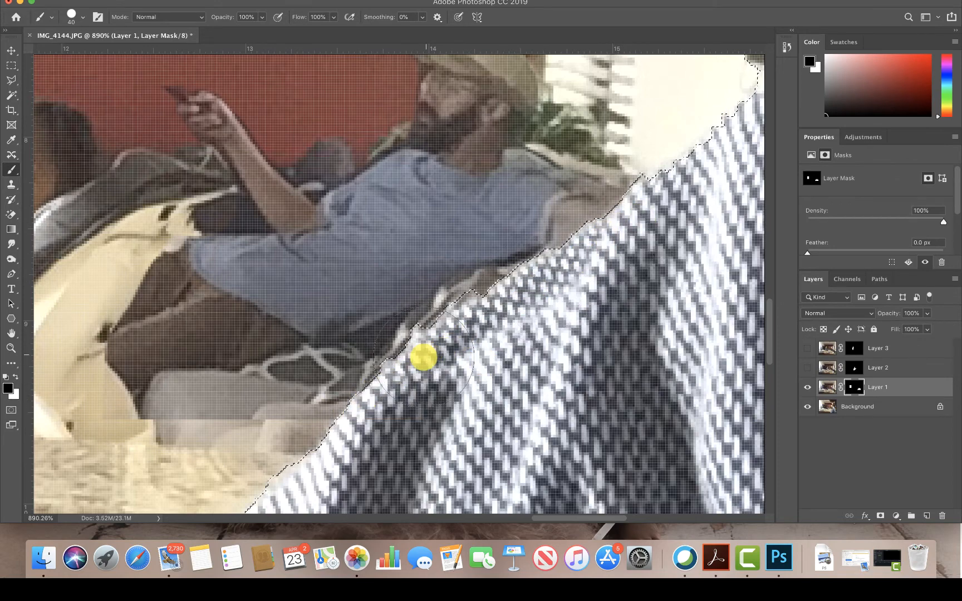
left_click(11, 65)
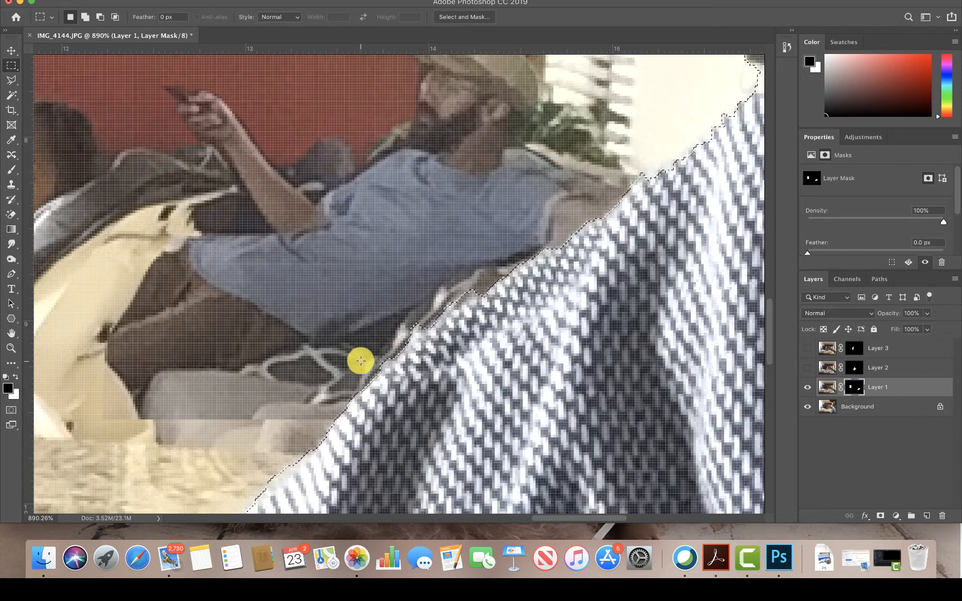
left_click(361, 361)
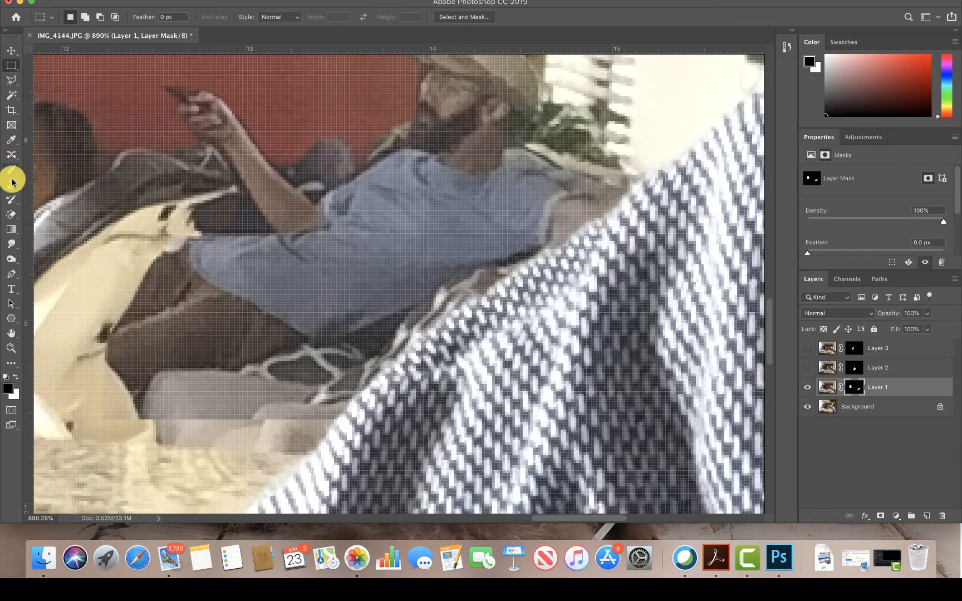
- Paint black on Layer 1's mask with the size 40 brush along the sofa's lower edge above the counter
left_click(247, 0)
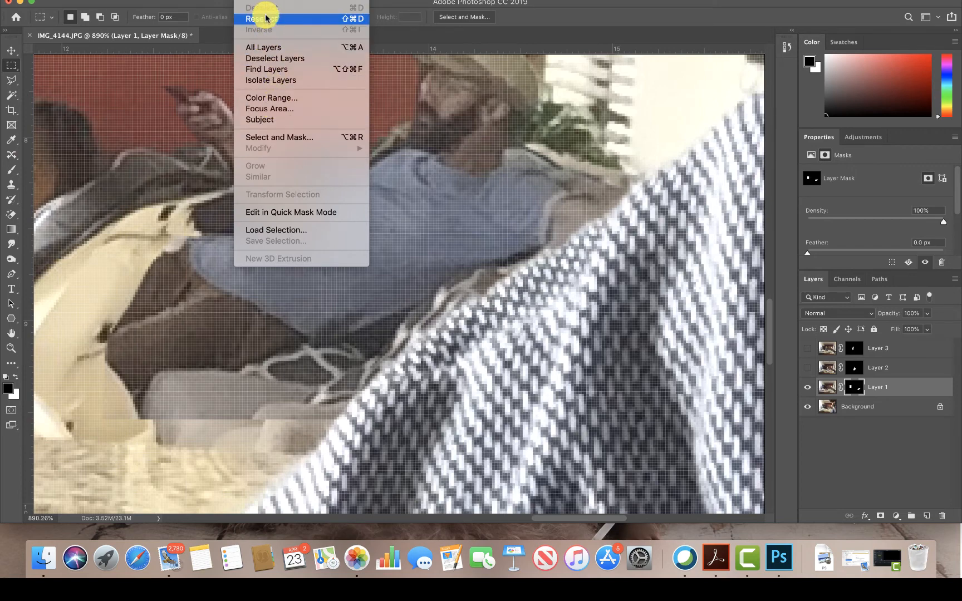
left_click(14, 170)
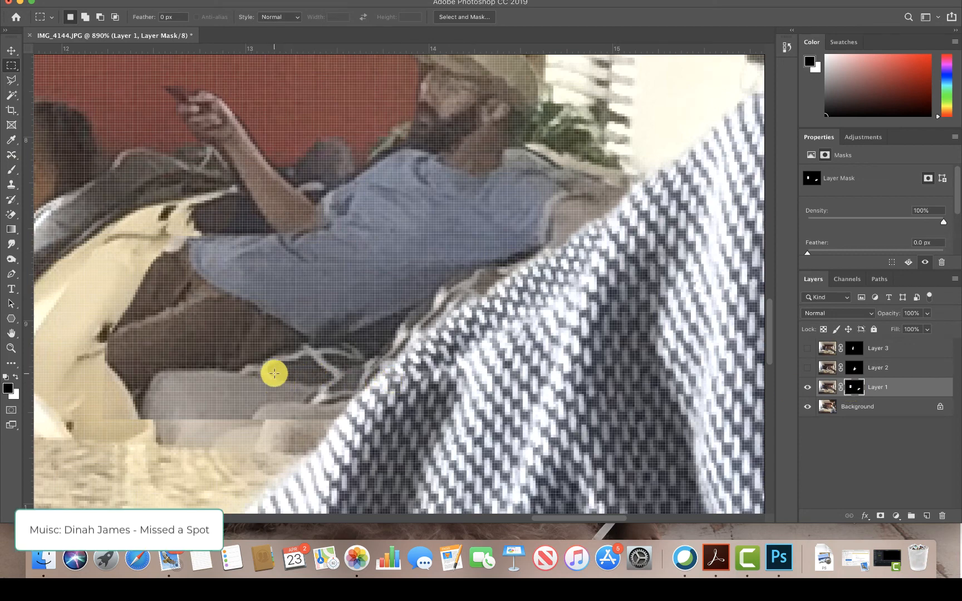
key("super+0")
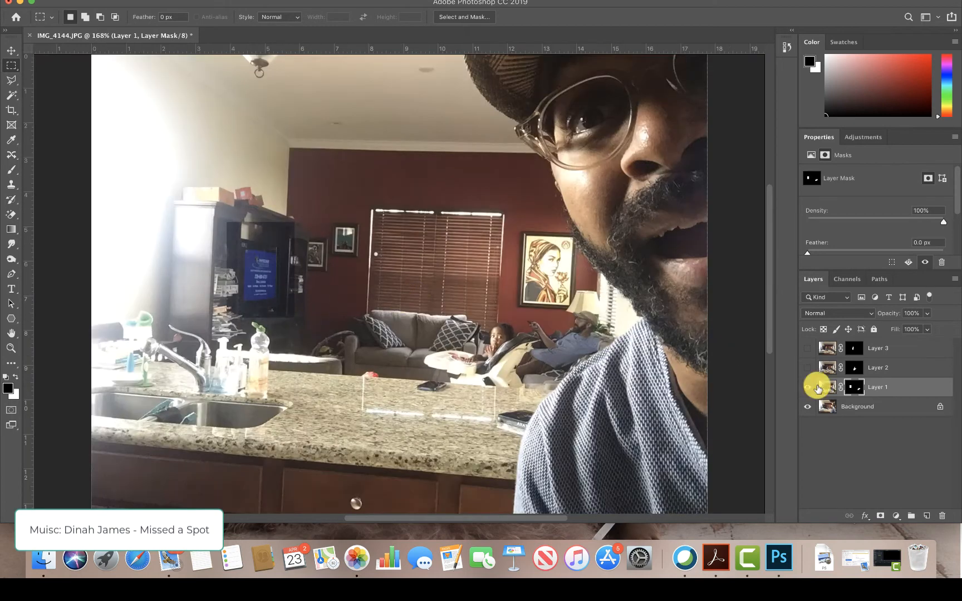
left_click(10, 167)
key("super+plus")
key("super+plus")
key("super+plus")
key("super+plus")
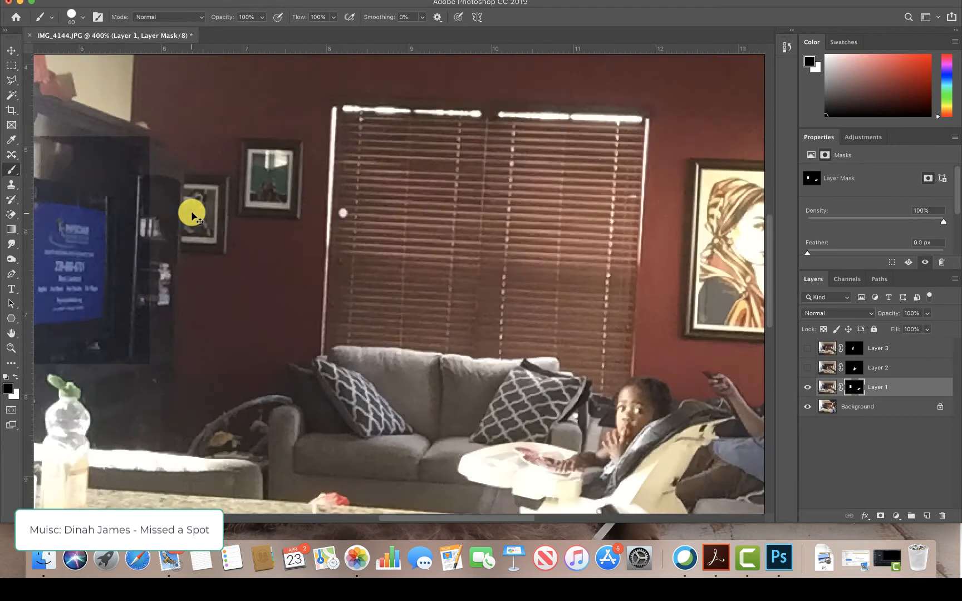
left_click_drag(616, 416, 357, 292)
key("super+r")
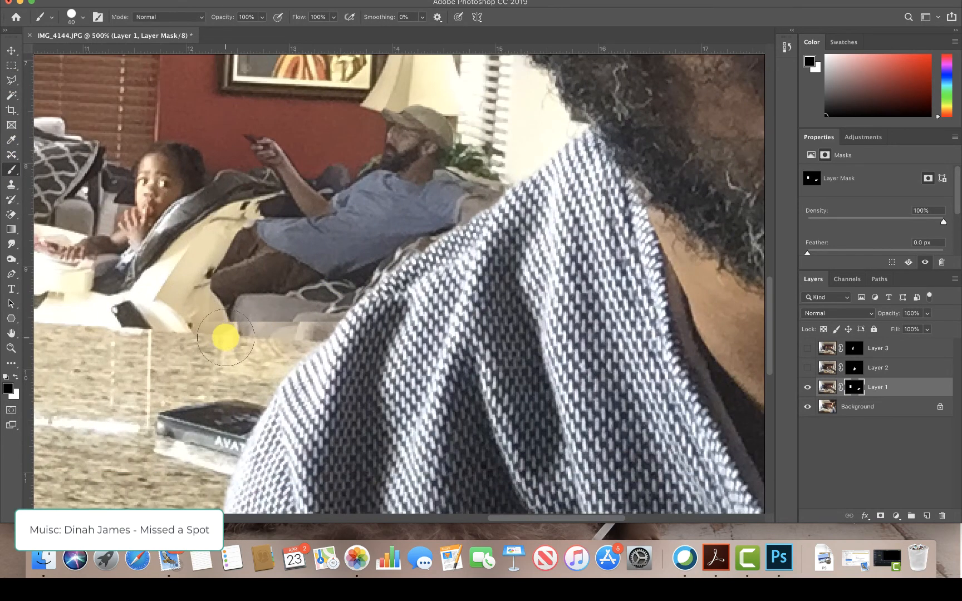
mouse_move(223, 342)
left_mouse_down()
mouse_move(252, 356)
mouse_move(292, 343)
mouse_move(256, 332)
mouse_move(264, 320)
mouse_move(397, 292)
left_mouse_up()
key("super+minus")
key("super+minus")
key("super+minus")
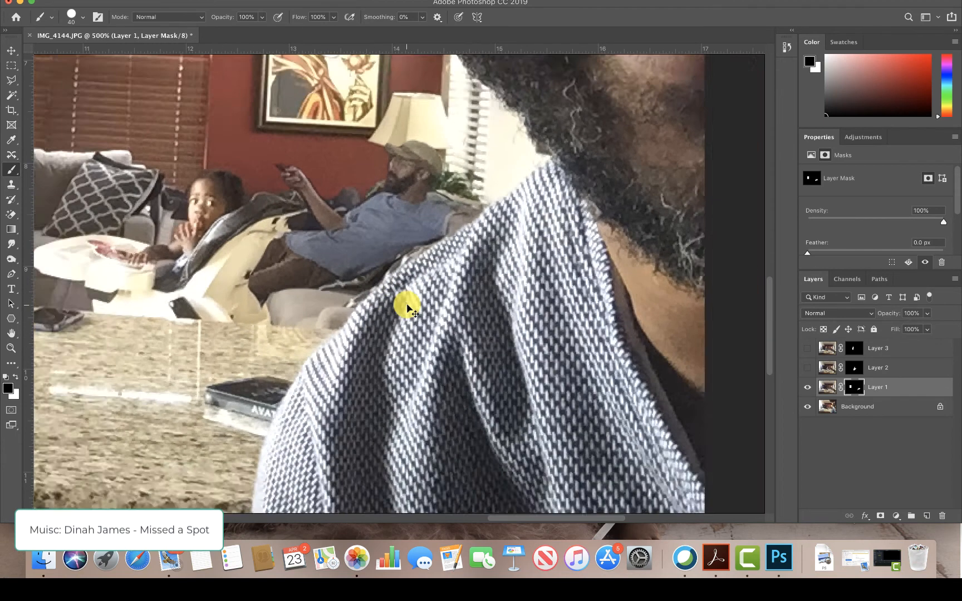
key("super+r")
key("super+r")
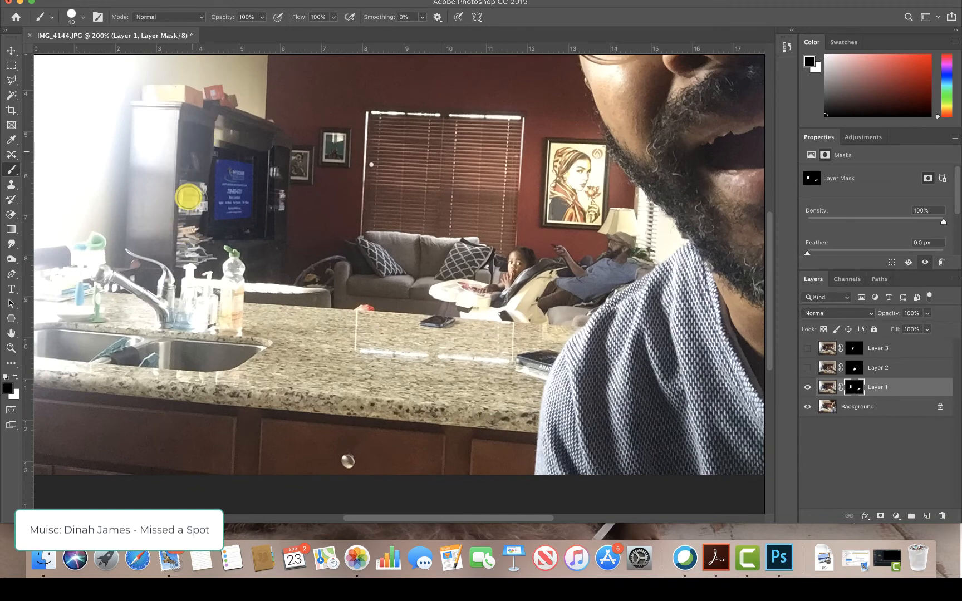
- Outline the television's blue screen with a four-sided polygonal lasso selection
key("z")
mouse_move(191, 123)
left_mouse_down()
mouse_move(185, 130)
mouse_move(245, 228)
left_mouse_up()
left_click(9, 82)
left_click(279, 237)
left_click(274, 425)
left_click(393, 422)
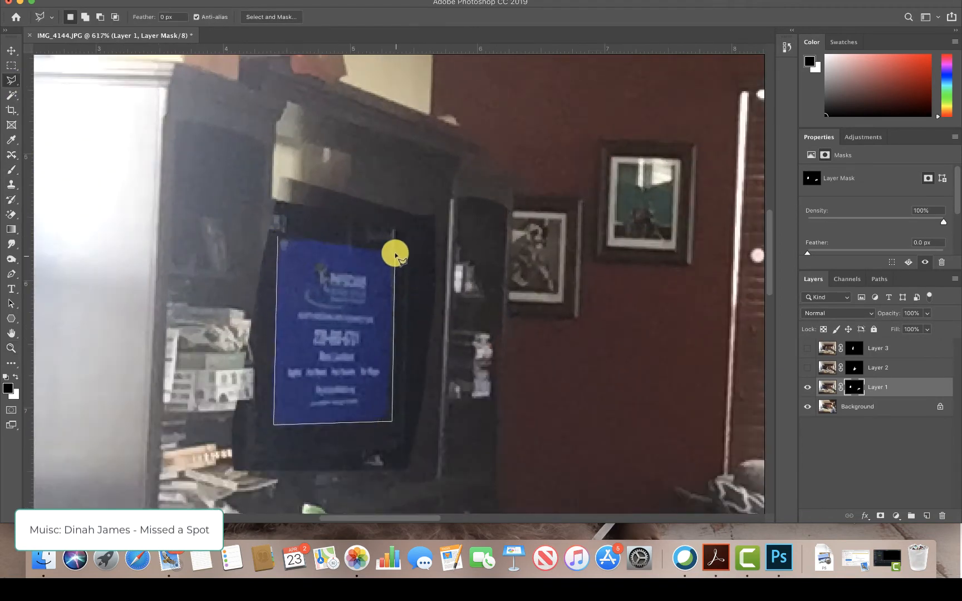
double_click(394, 253)
- Invert the television selection to paint Layer 1's mask black around the screen, and clear the selection
left_click(243, 1)
left_click(264, 30)
left_click(11, 170)
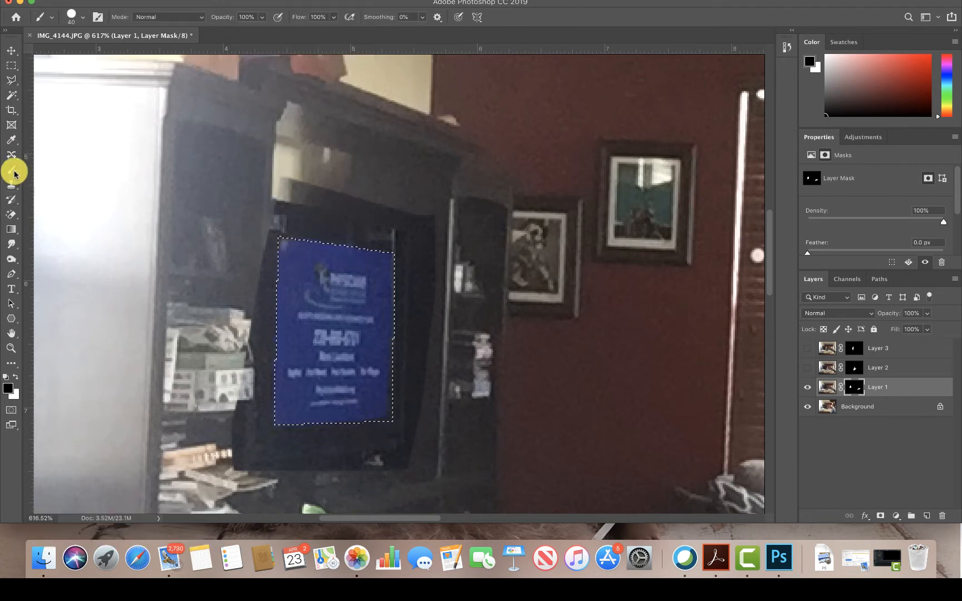
mouse_move(330, 250)
left_mouse_down()
mouse_move(338, 231)
mouse_move(373, 224)
mouse_move(392, 244)
mouse_move(396, 473)
mouse_move(291, 434)
mouse_move(238, 263)
left_mouse_up()
key("super+z")
left_click(243, 1)
left_click(264, 30)
key("super+d")
key("super+0")
left_click(11, 65)
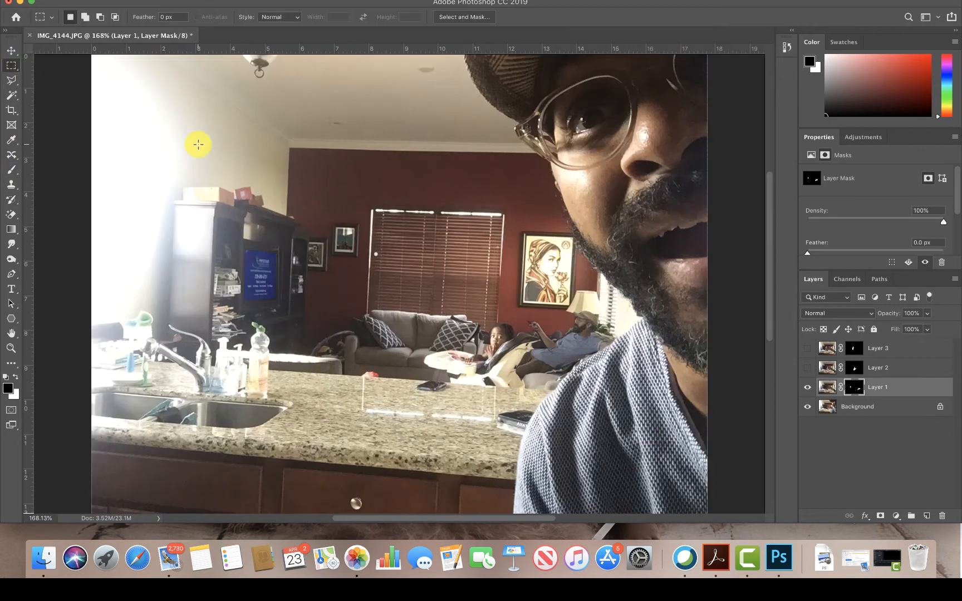
- Show Layer 2 and rename it "fight feeding", and rename Layer 1 "Couch TV"
left_click(808, 368)
key("z")
left_click_drag(430, 321, 335, 192)
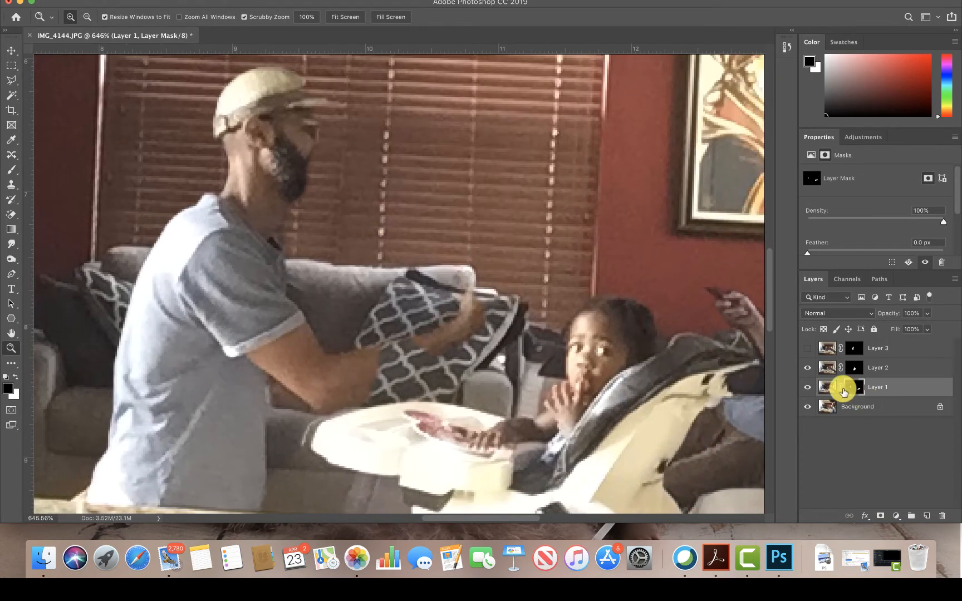
left_click(852, 368)
double_click(878, 368)
type("feeding")
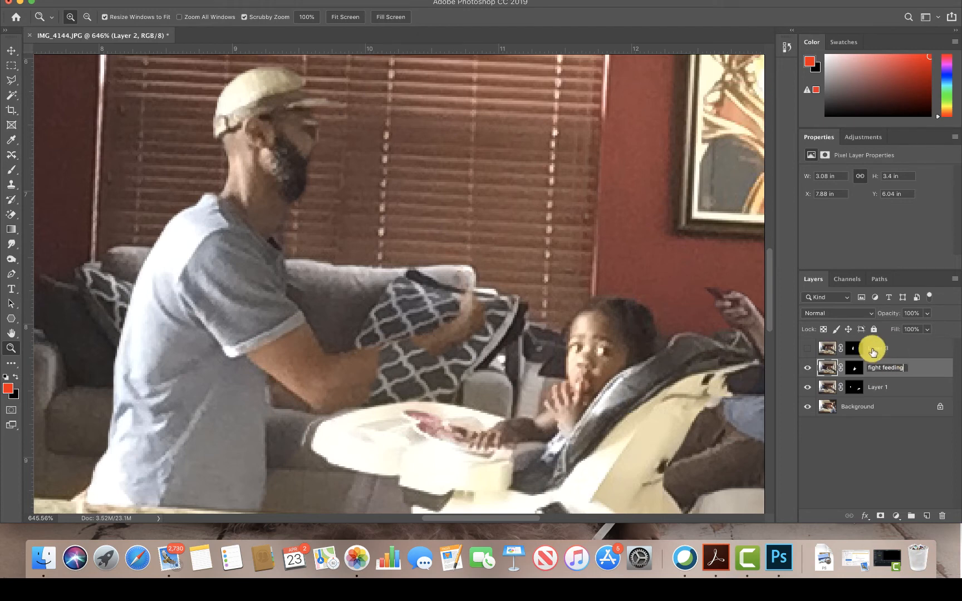
double_click(876, 387)
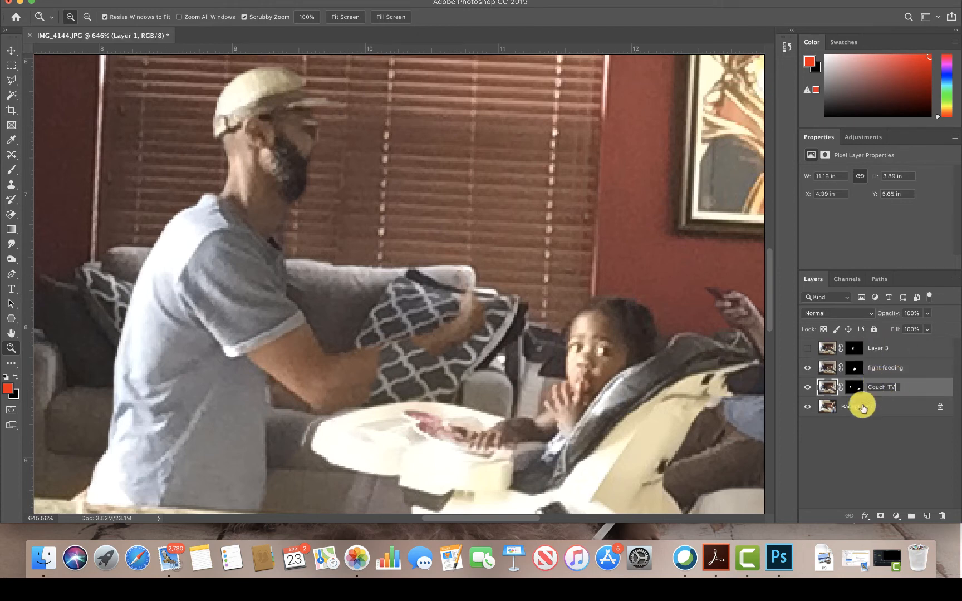
type("Couch TV")
- Rename the Background layer "Big corner" and lock it
double_click(862, 409)
left_click(573, 251)
right_click(855, 406)
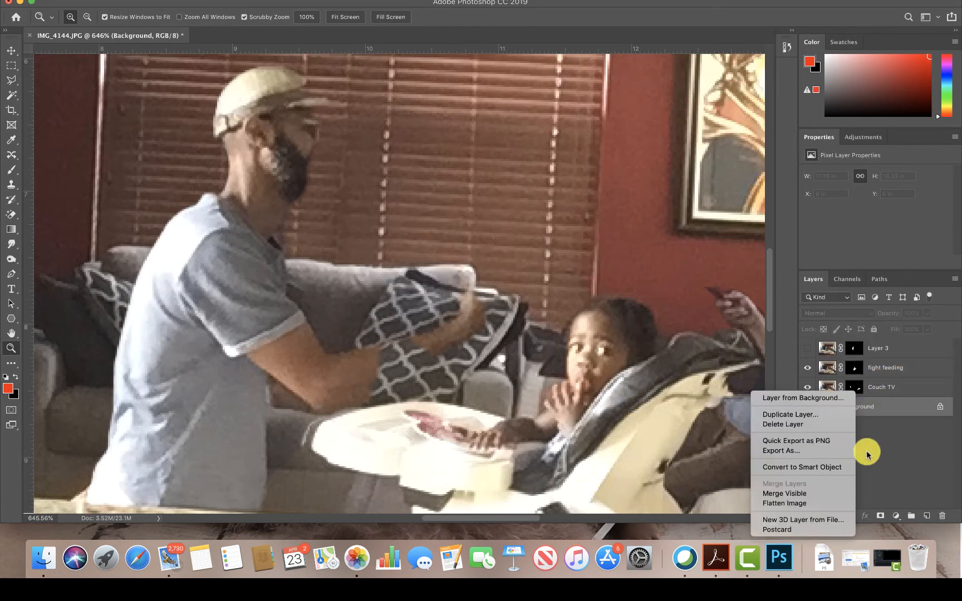
double_click(859, 410)
type("Big corner")
key("Return")
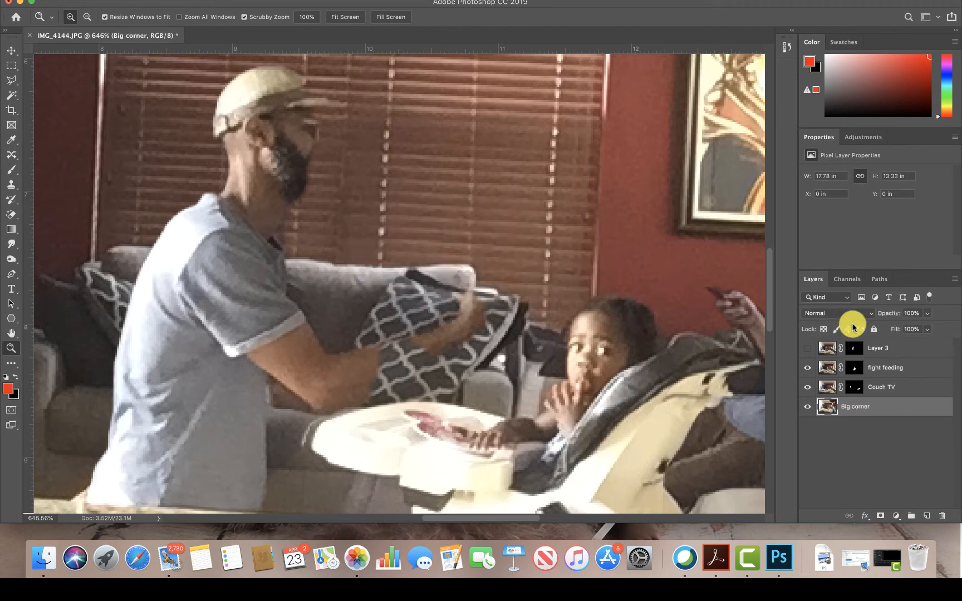
- Show Layer 3 and rename it "Minnie Mouse"
left_click(807, 348)
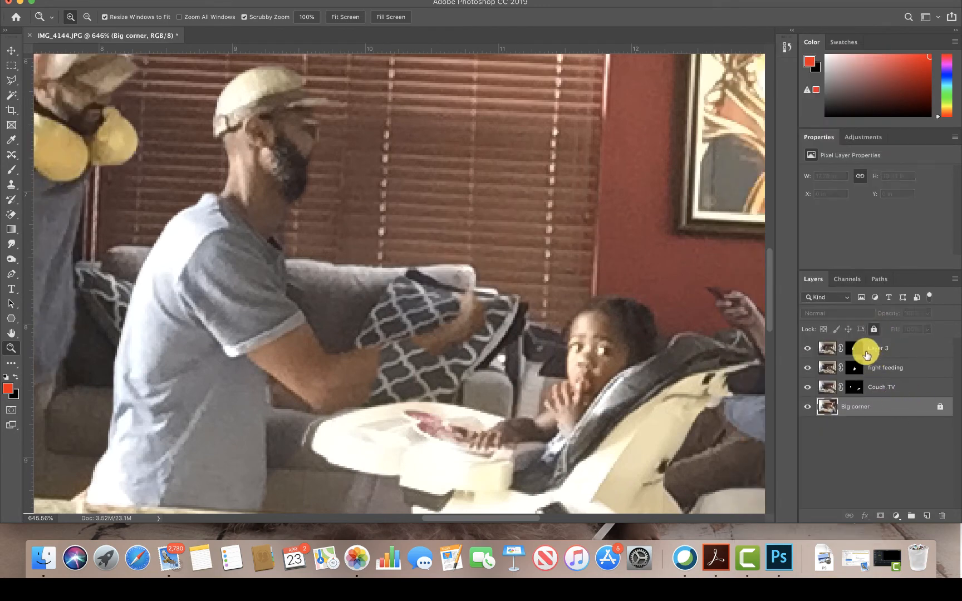
left_click(877, 350)
type("Minnie Mouse")
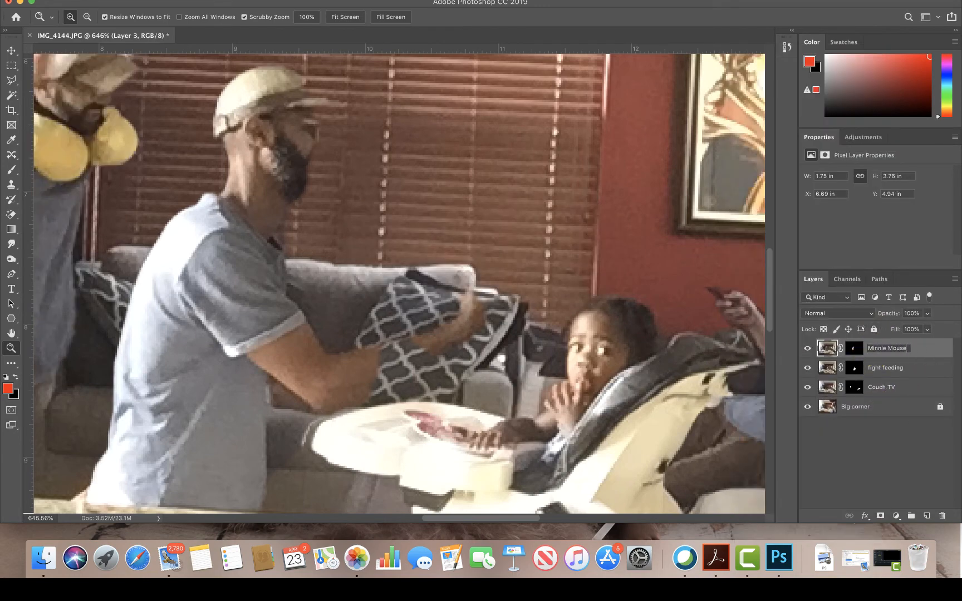
key("Return")
- Paint white on the "fight feeding" layer's mask to reveal the feeding man's face and outstretched hand and the child in the high chair
left_click(853, 369)
left_click(13, 174)
left_click(422, 334, "alt")
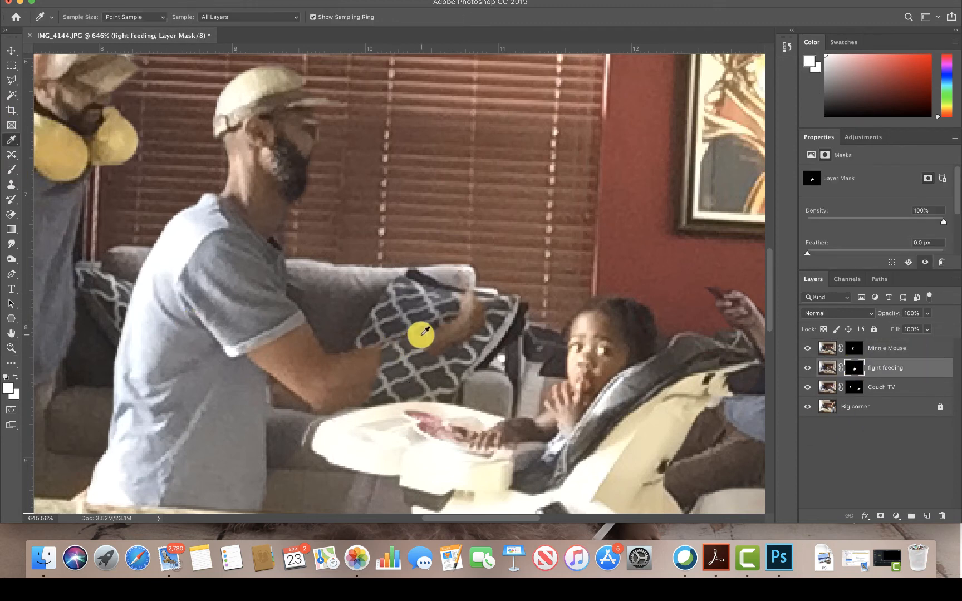
mouse_move(402, 341)
left_mouse_down()
mouse_move(377, 364)
mouse_move(486, 314)
mouse_move(484, 273)
mouse_move(519, 351)
mouse_move(516, 315)
mouse_move(566, 364)
mouse_move(637, 333)
mouse_move(565, 386)
mouse_move(472, 427)
mouse_move(408, 421)
mouse_move(338, 436)
mouse_move(477, 436)
mouse_move(511, 344)
left_mouse_up()
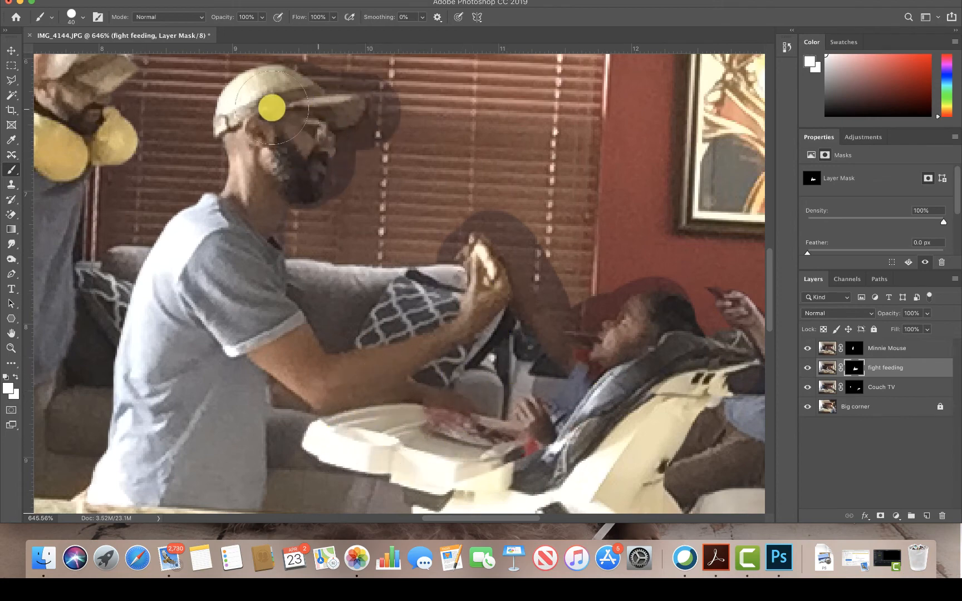
- Paint white on the mask to reveal the feeding man's lower shirt down to the countertop, and paint black over the excess around the counter
left_click_drag(212, 306, 455, 241)
left_click_drag(362, 306, 363, 255)
left_click_drag(473, 380, 458, 391)
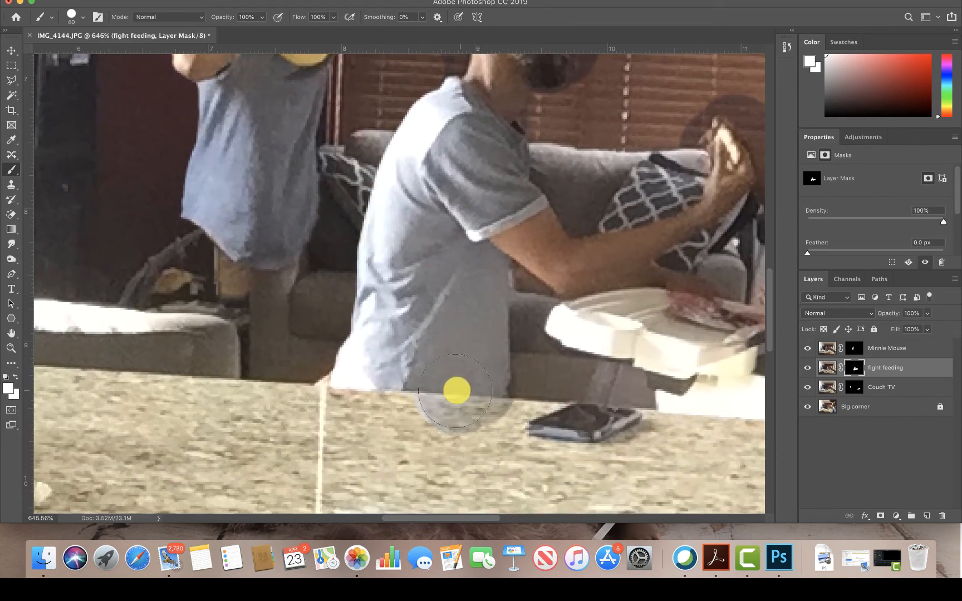
mouse_move(374, 448)
left_mouse_down()
mouse_move(432, 441)
mouse_move(505, 453)
mouse_move(354, 432)
mouse_move(506, 437)
mouse_move(557, 426)
left_mouse_up()
left_click(8, 378)
left_click_drag(556, 381, 586, 474)
- Refine the "Minnie Mouse" layer's mask by painting white around the standing man to reveal his legs and the missing parts of his body
left_click(851, 349)
left_click_drag(358, 249, 436, 243)
left_click_drag(374, 351, 323, 383)
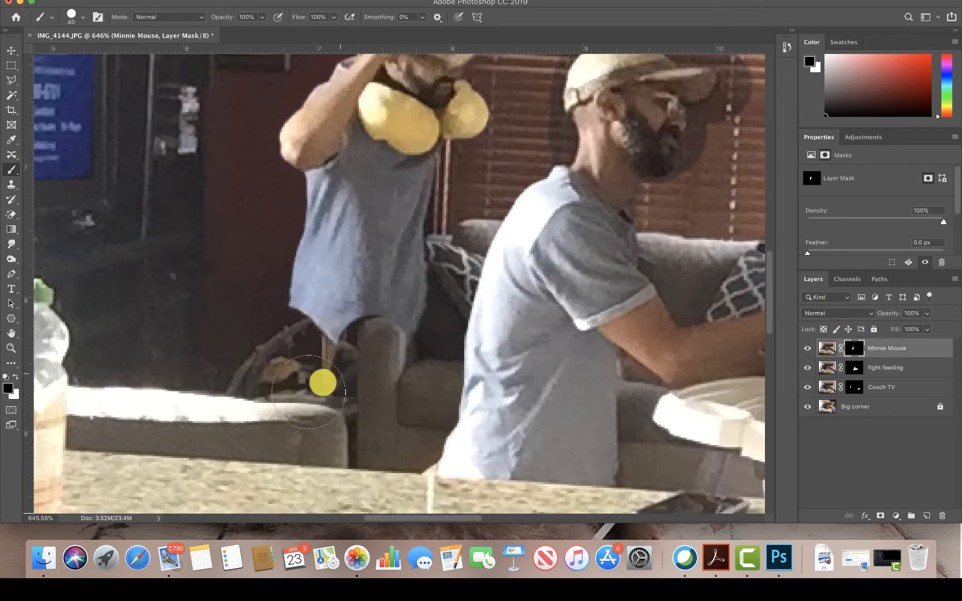
key("x")
mouse_move(380, 328)
left_mouse_down()
mouse_move(356, 377)
mouse_move(387, 344)
mouse_move(384, 428)
left_mouse_up()
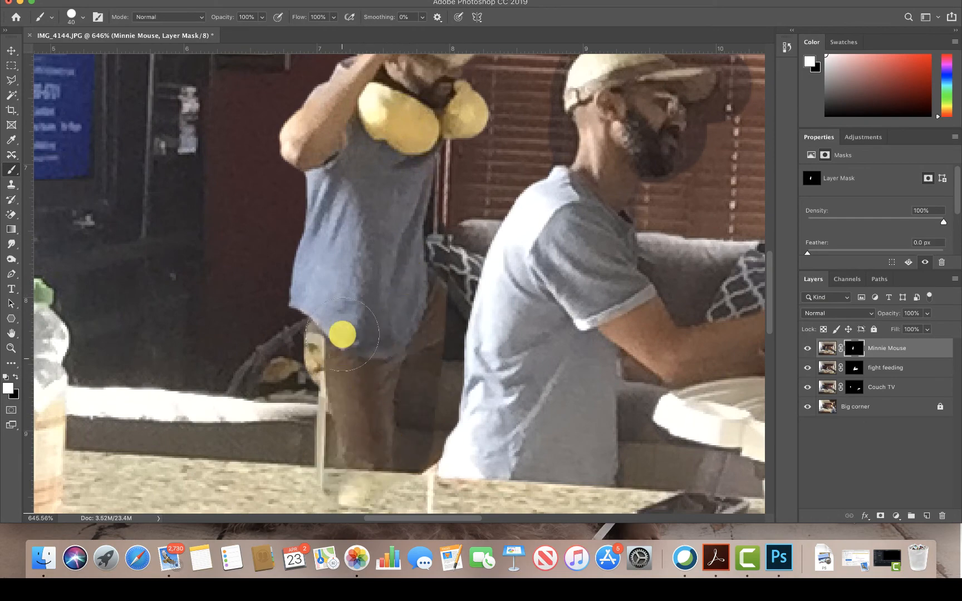
mouse_move(339, 333)
left_mouse_down()
mouse_move(298, 357)
mouse_move(293, 413)
mouse_move(261, 357)
mouse_move(236, 357)
left_mouse_up()
mouse_move(286, 461)
left_mouse_down()
mouse_move(313, 305)
mouse_move(288, 429)
mouse_move(261, 321)
mouse_move(342, 478)
left_mouse_up()
mouse_move(342, 478)
left_mouse_down()
mouse_move(348, 363)
mouse_move(341, 406)
left_mouse_up()
left_click_drag(341, 142, 337, 389)
left_click_drag(405, 70, 387, 274)
mouse_move(413, 142)
left_mouse_down()
mouse_move(337, 140)
mouse_move(334, 110)
mouse_move(422, 163)
mouse_move(465, 233)
mouse_move(430, 260)
mouse_move(339, 282)
mouse_move(449, 317)
mouse_move(433, 342)
left_mouse_up()
key("super+minus")
key("super+minus")
key("super+minus")
key("super+minus")
key("super+minus")
key("super+minus")
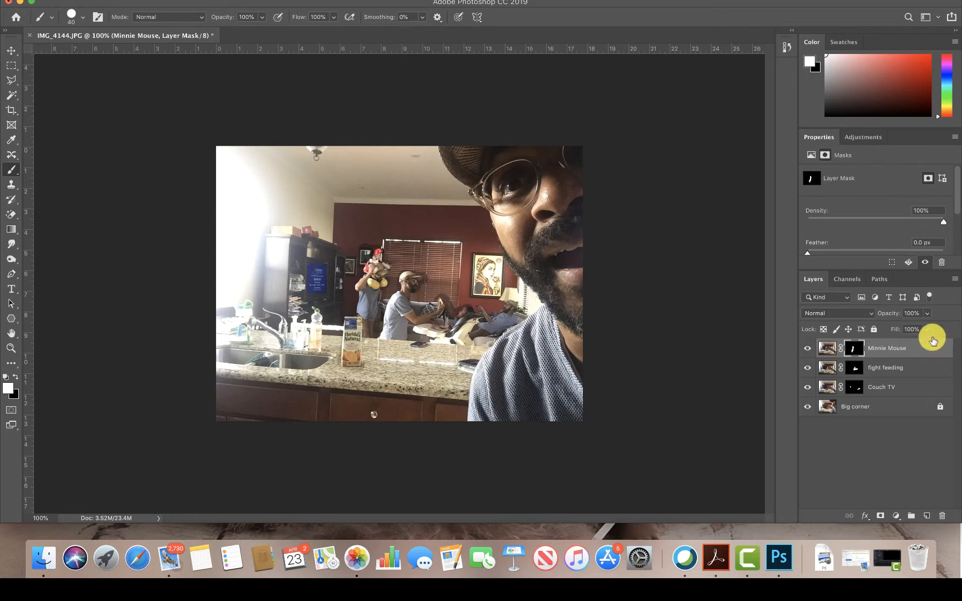
- Add a Brightness/Contrast adjustment clipped to the "Minnie Mouse" layer and set its brightness to 44
left_click(906, 343)
left_click(865, 139)
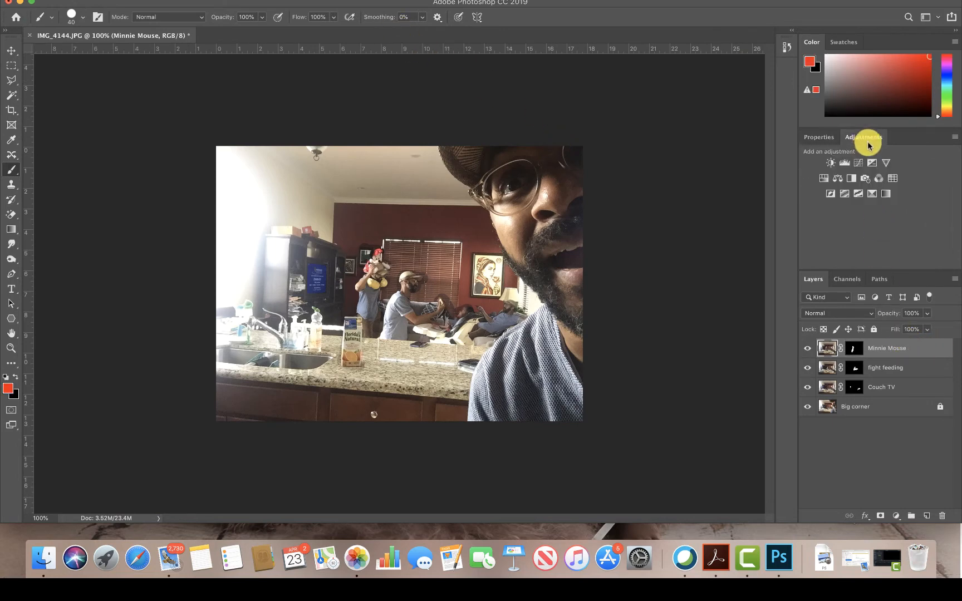
left_click(827, 164)
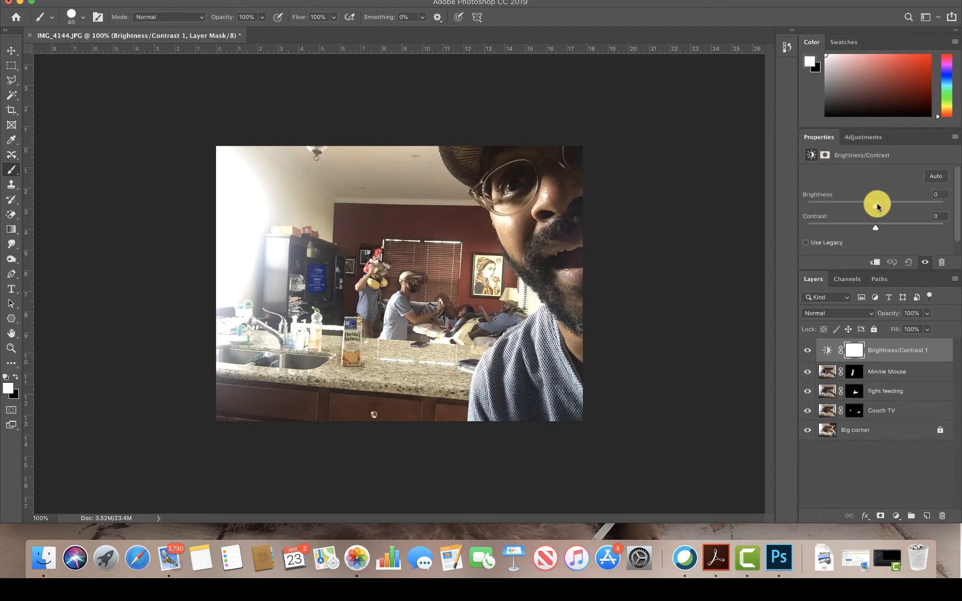
left_click_drag(877, 204, 890, 203)
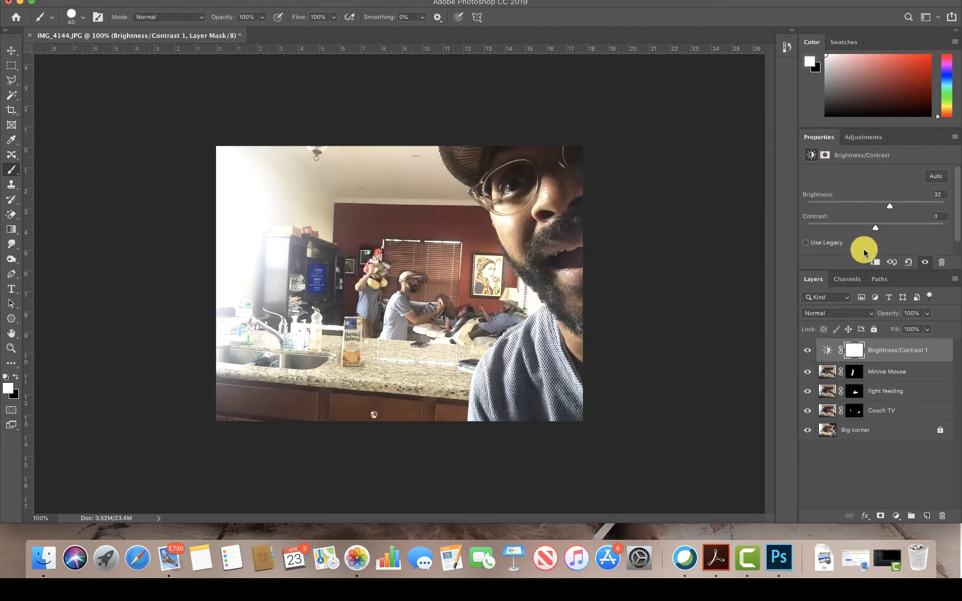
left_click(873, 263)
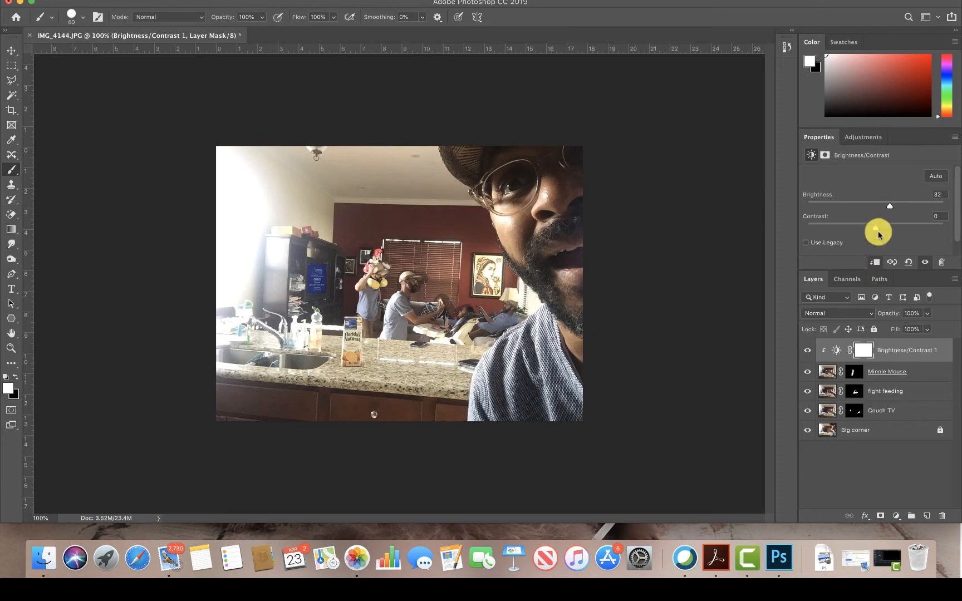
left_click_drag(887, 208, 901, 208)
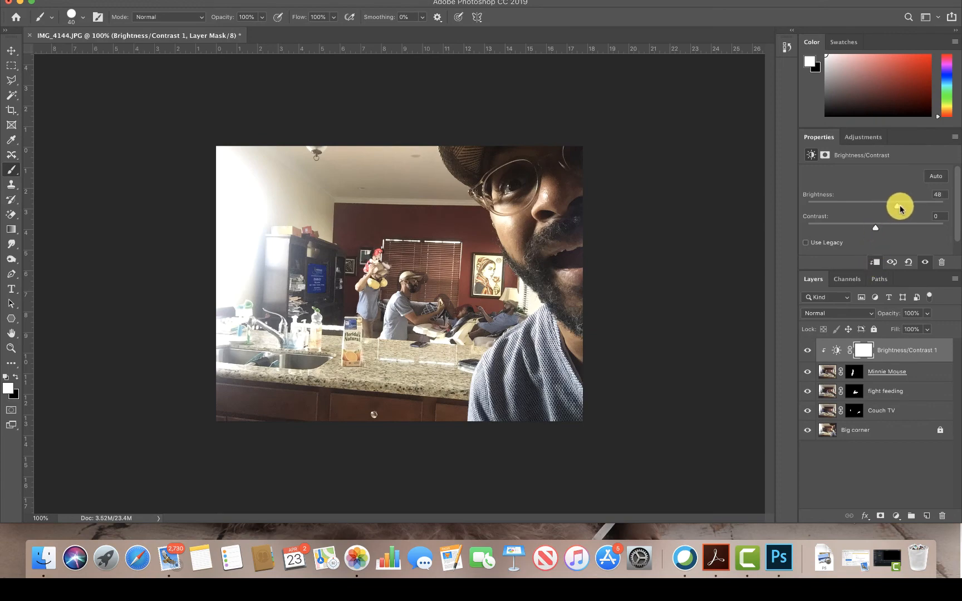
key("super+equal")
key("super+equal")
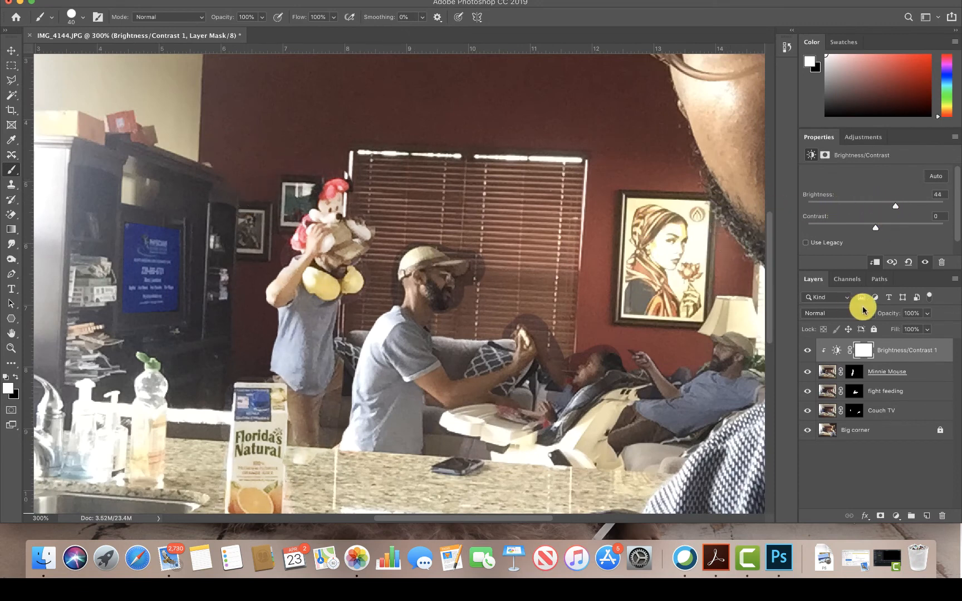
- Set the "Minnie Mouse" layer's Brightness/Contrast adjustment to brightness 48 and contrast 3
left_click(883, 391)
left_click(897, 346)
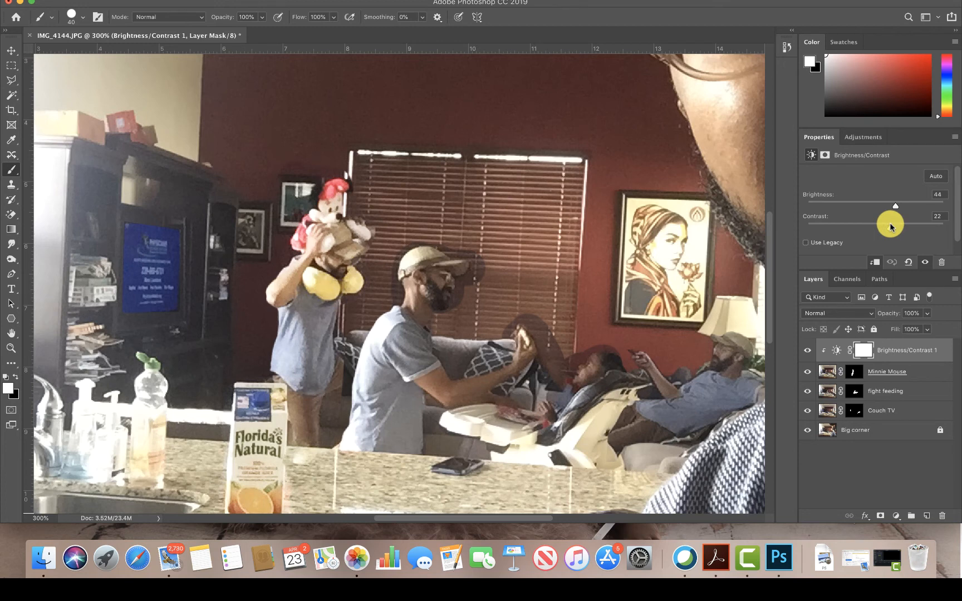
mouse_move(890, 224)
left_mouse_down()
mouse_move(862, 226)
mouse_move(878, 227)
left_mouse_up()
left_click_drag(898, 205, 905, 206)
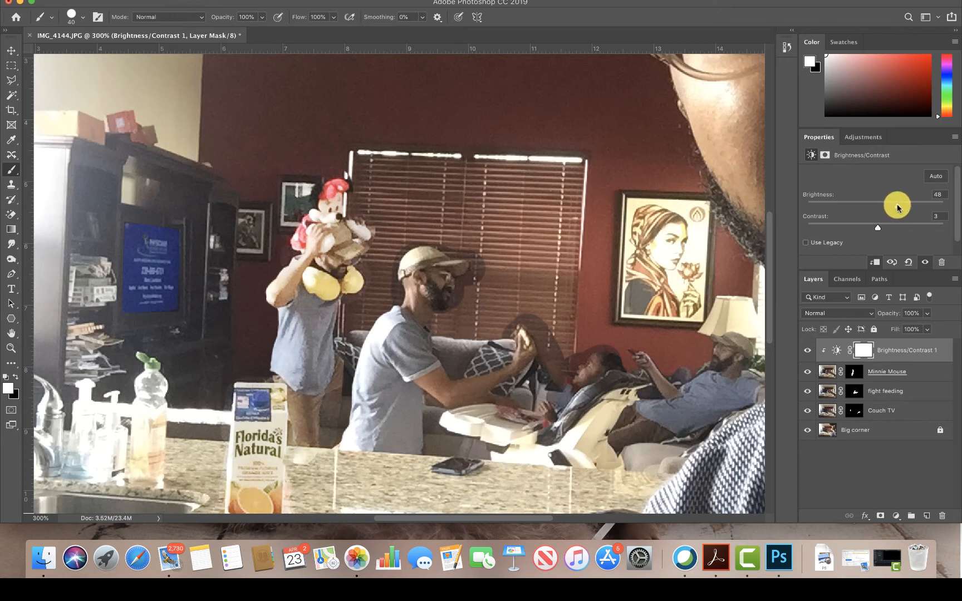
- Add a Brightness/Contrast adjustment clipped to the "fight feeding" layer and set its brightness to 50
left_click(883, 399)
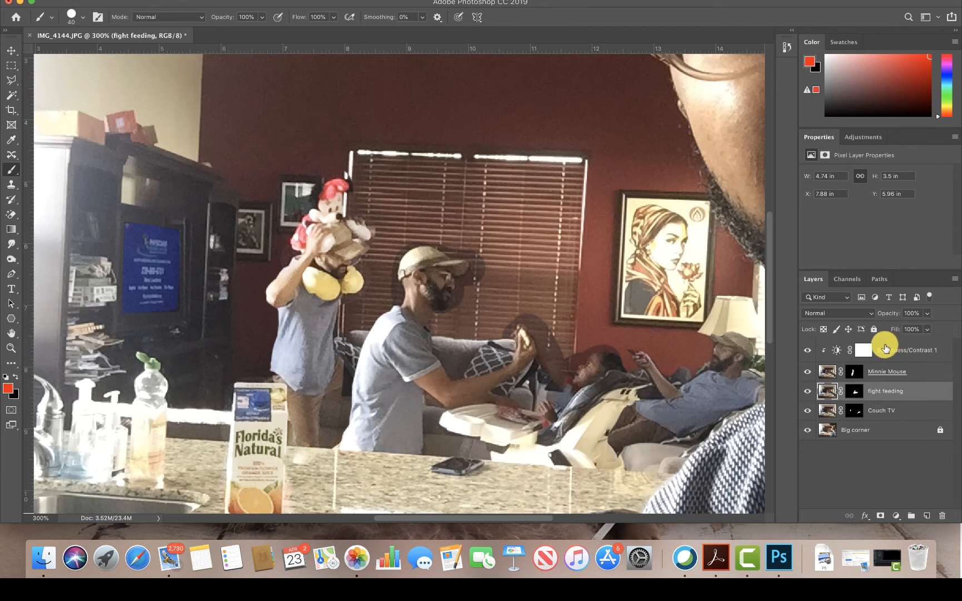
left_click(863, 137)
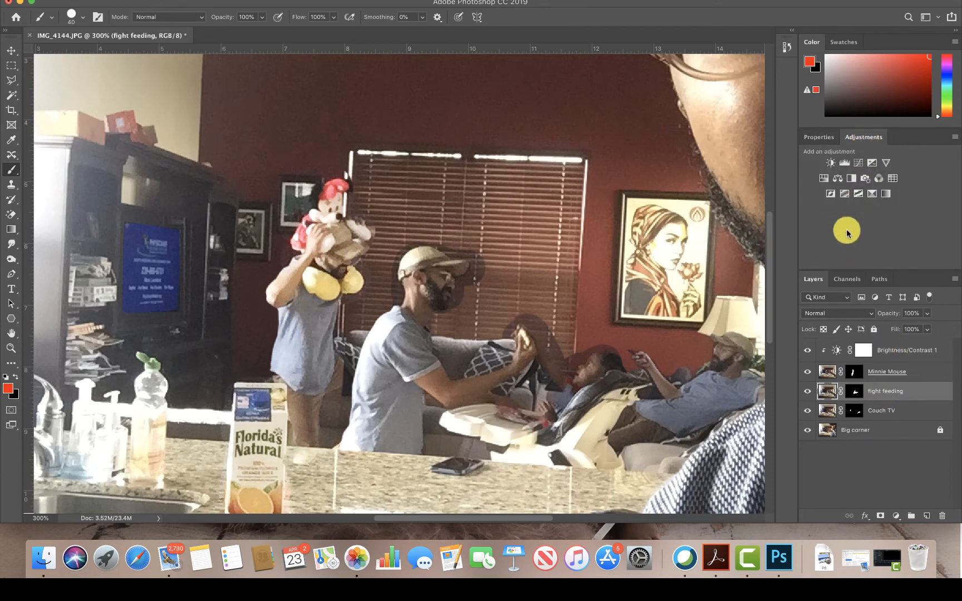
left_click(832, 163)
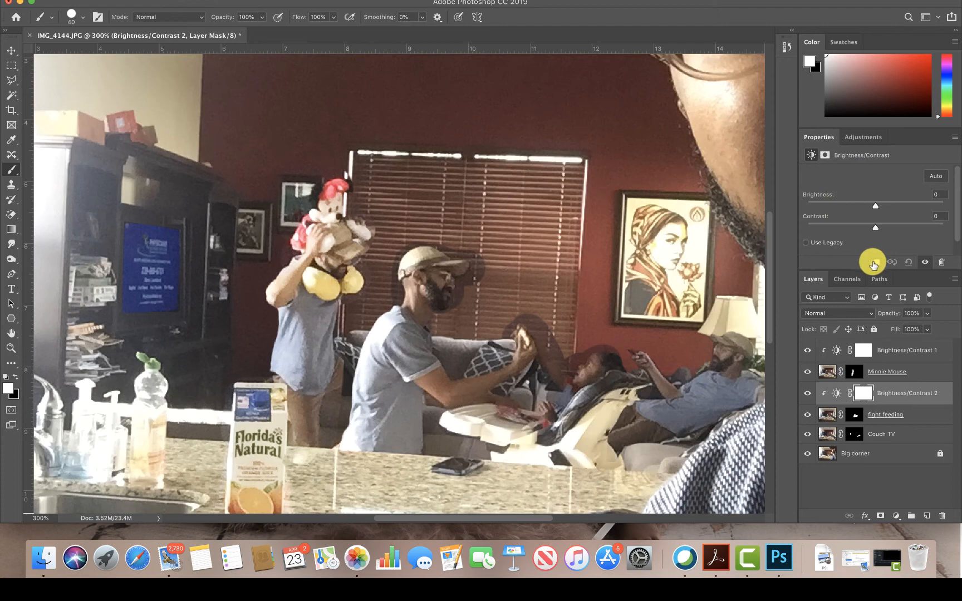
left_click_drag(876, 204, 896, 210)
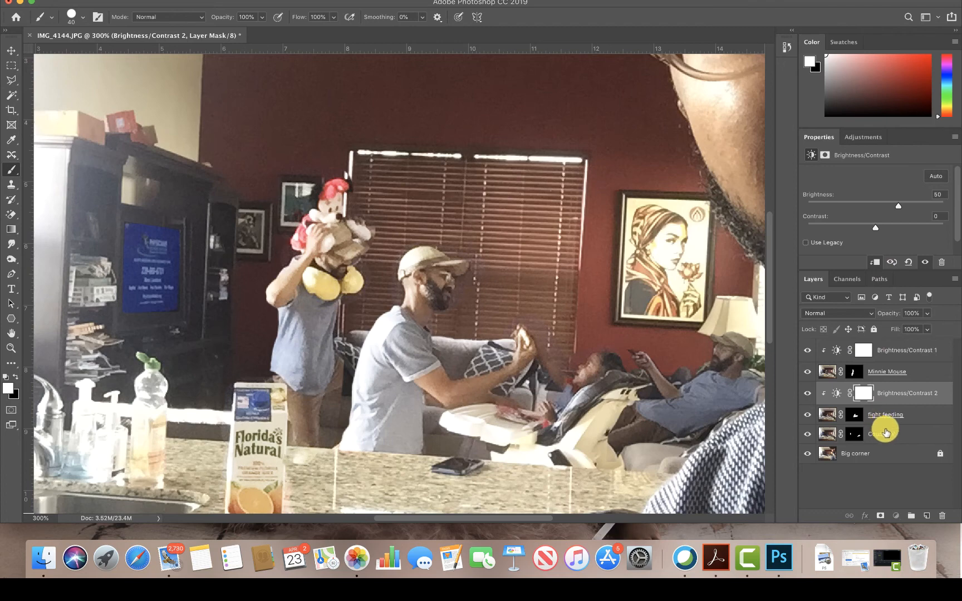
- Add a Brightness/Contrast adjustment clipped to the "Couch TV" layer and set its brightness to 30
left_click(883, 433)
left_click(864, 137)
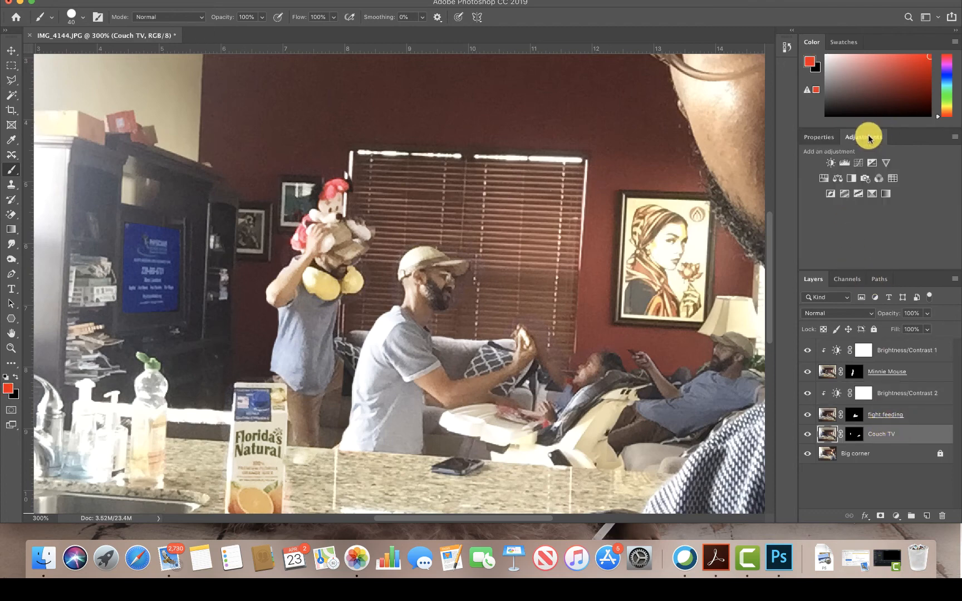
left_click(830, 163)
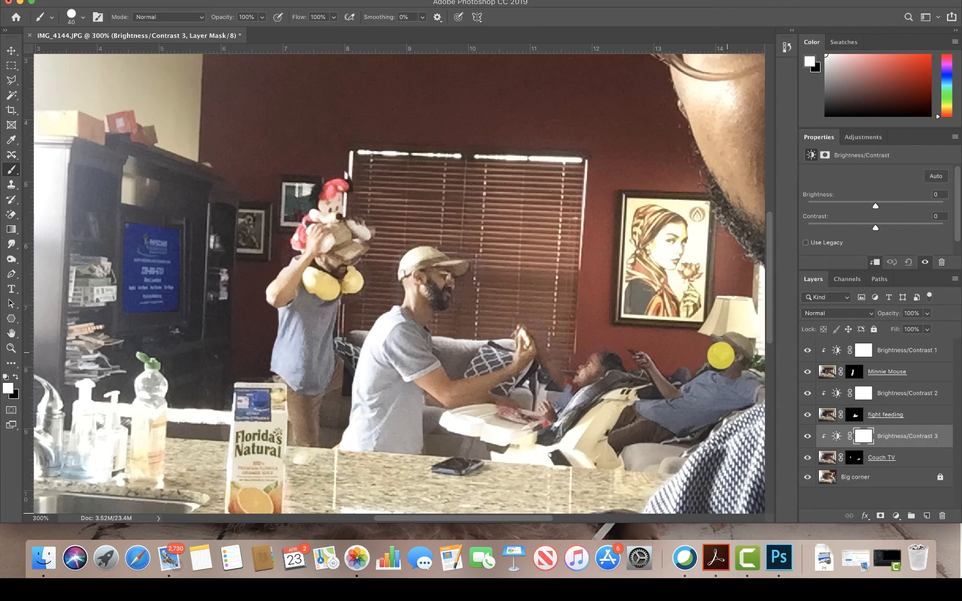
left_click_drag(873, 205, 876, 210)
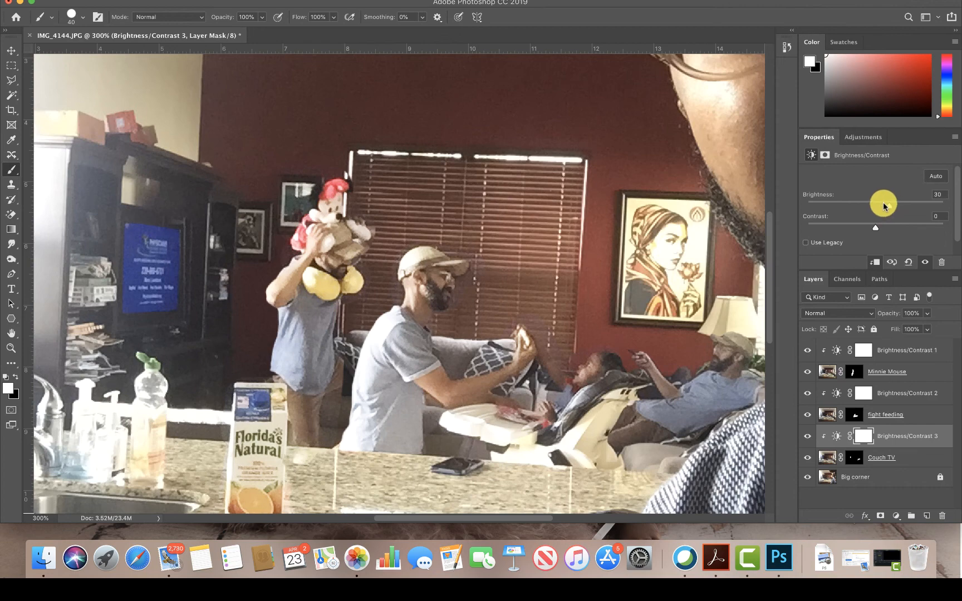
- Try a Subject selection around the man on the couch with the "Couch TV" mask active, and reduce the brush size to 6
key("super+minus")
key("super+minus")
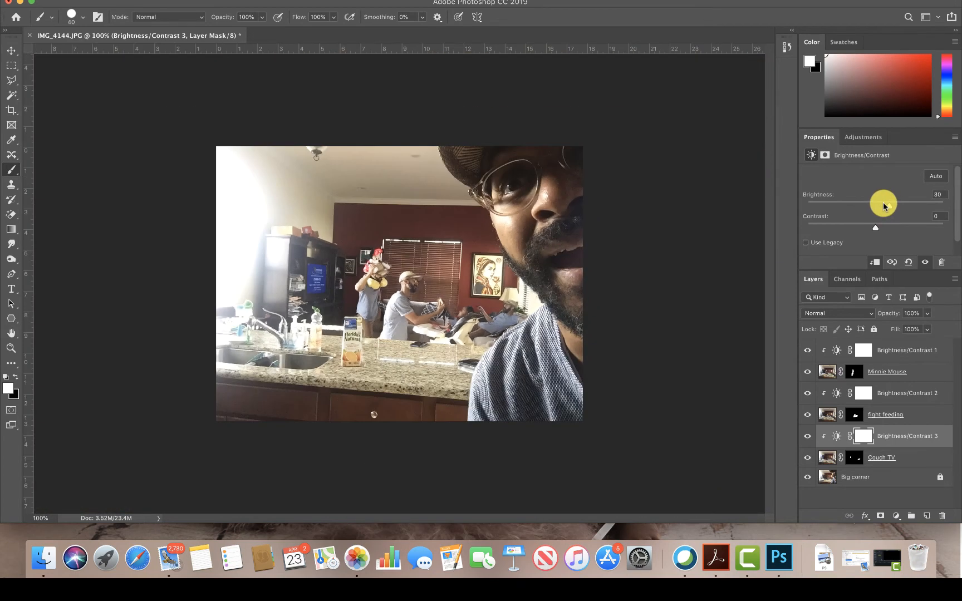
key("z")
left_click_drag(378, 260, 446, 330)
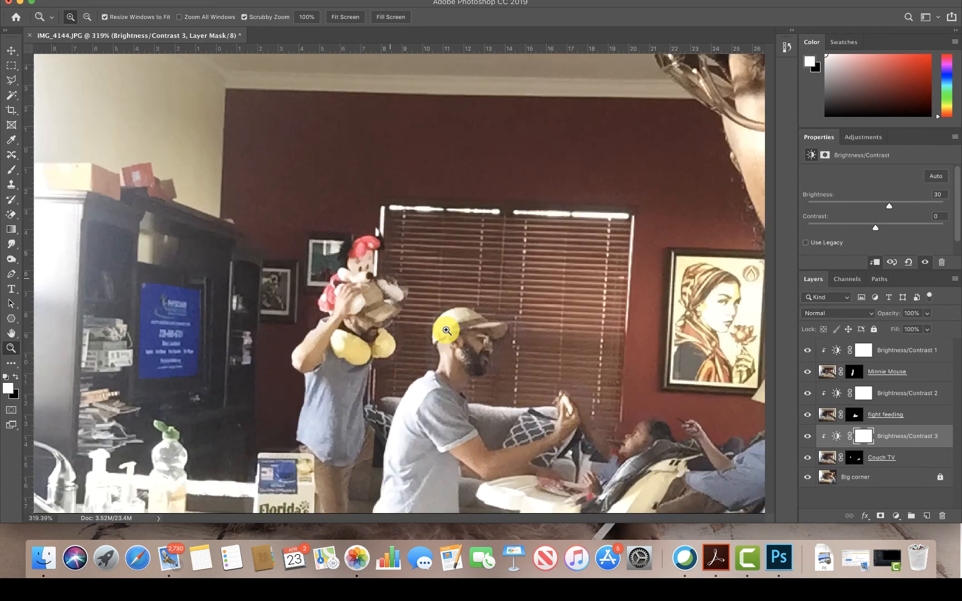
left_click_drag(688, 411, 666, 366)
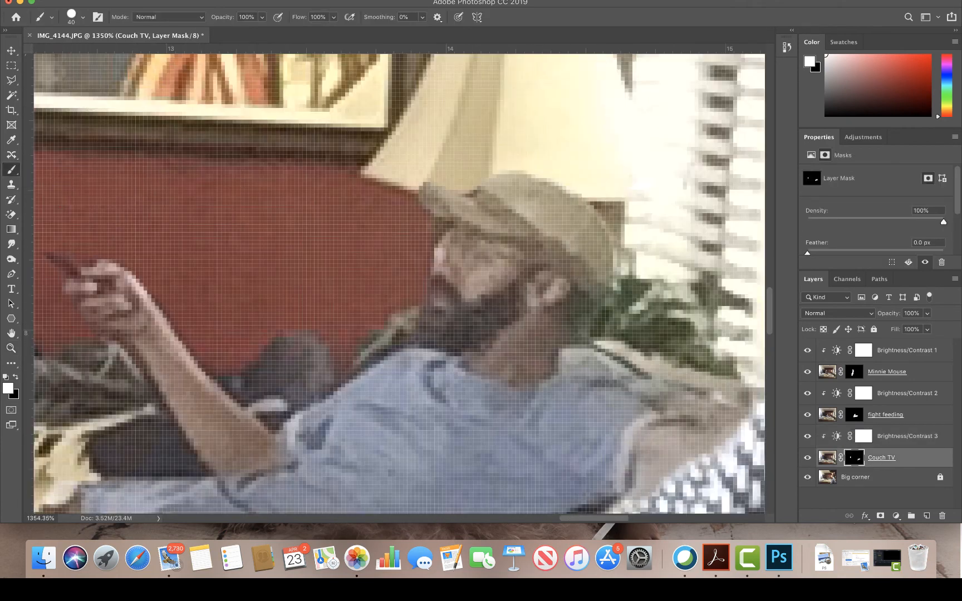
left_click(253, 0)
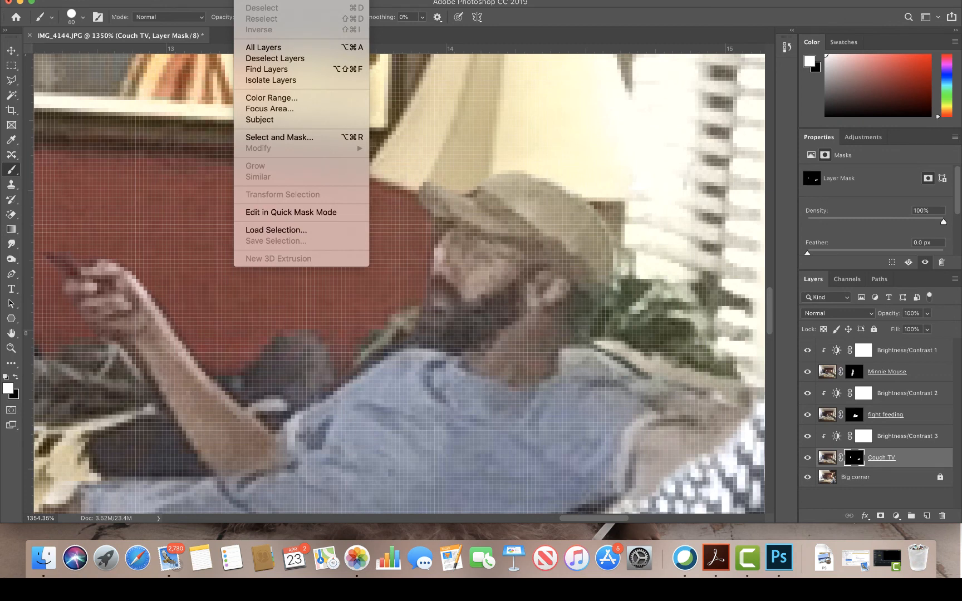
left_click(289, 122)
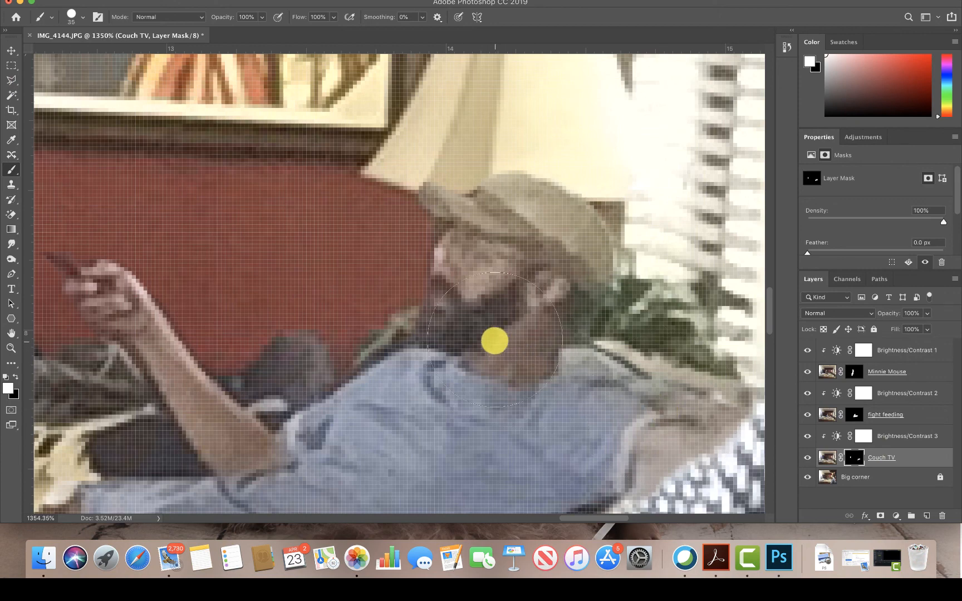
key("bracketleft")
key("bracketleft")
key("bracketleft")
key("bracketleft")
key("bracketleft")
key("bracketleft")
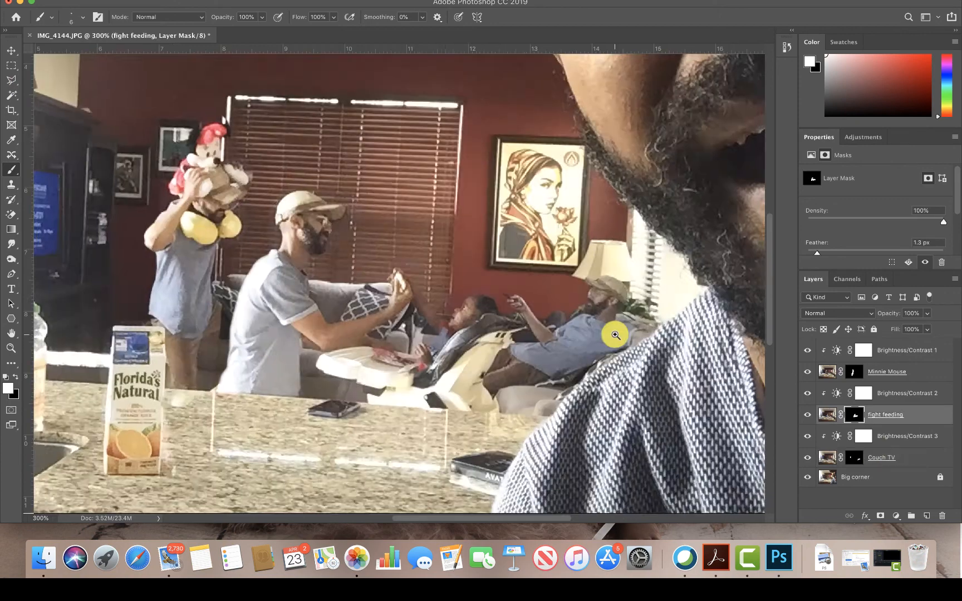
- Start saving the composite as a layered Photoshop file and name it Multiplicity_comp.psd
key("super+minus")
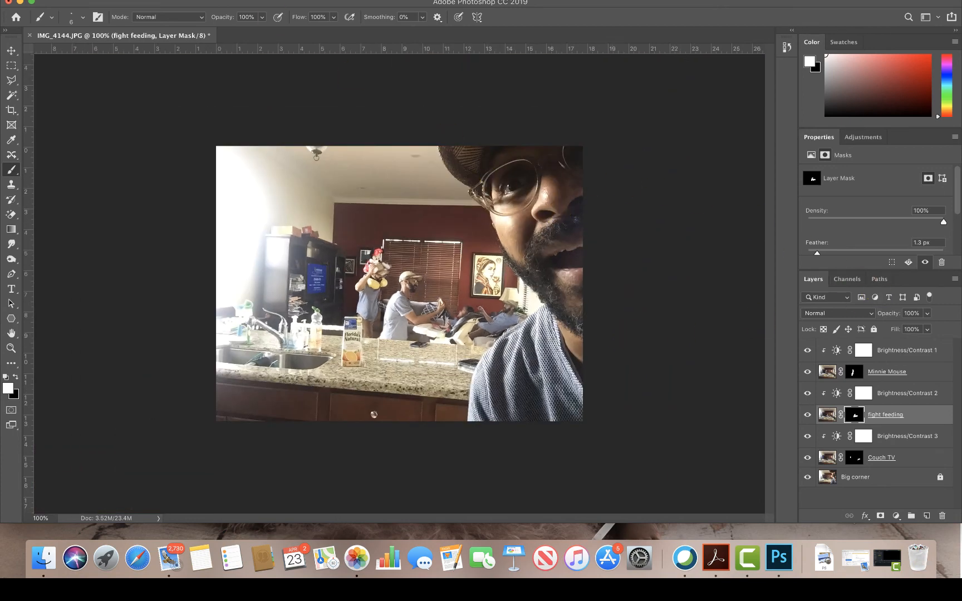
left_click(111, 1)
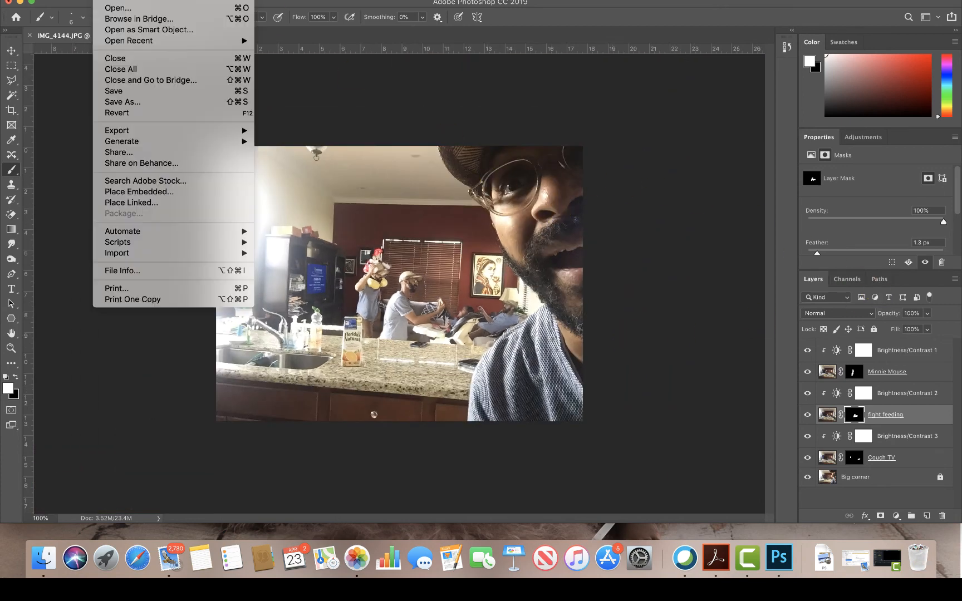
left_click(133, 92)
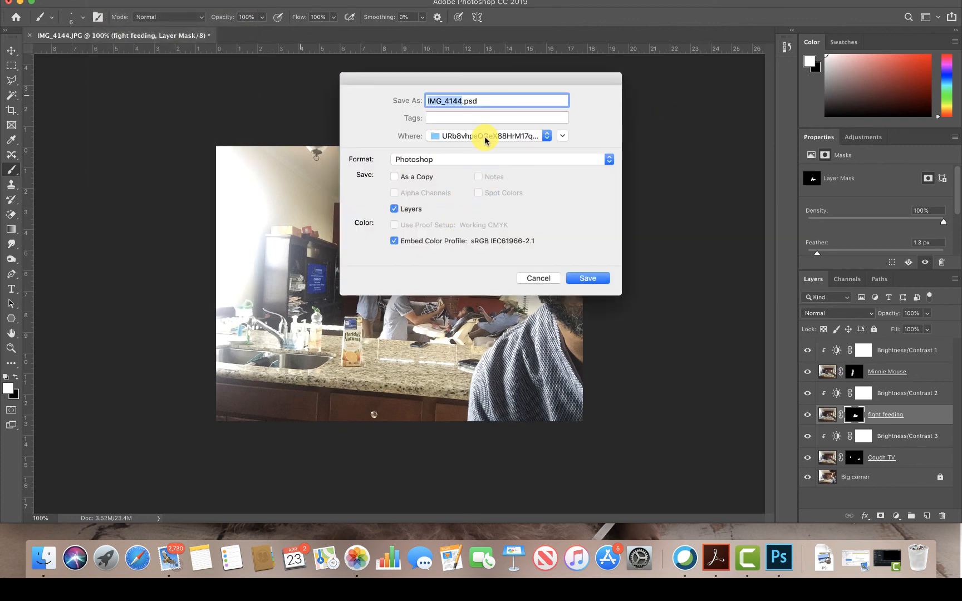
type("Mu")
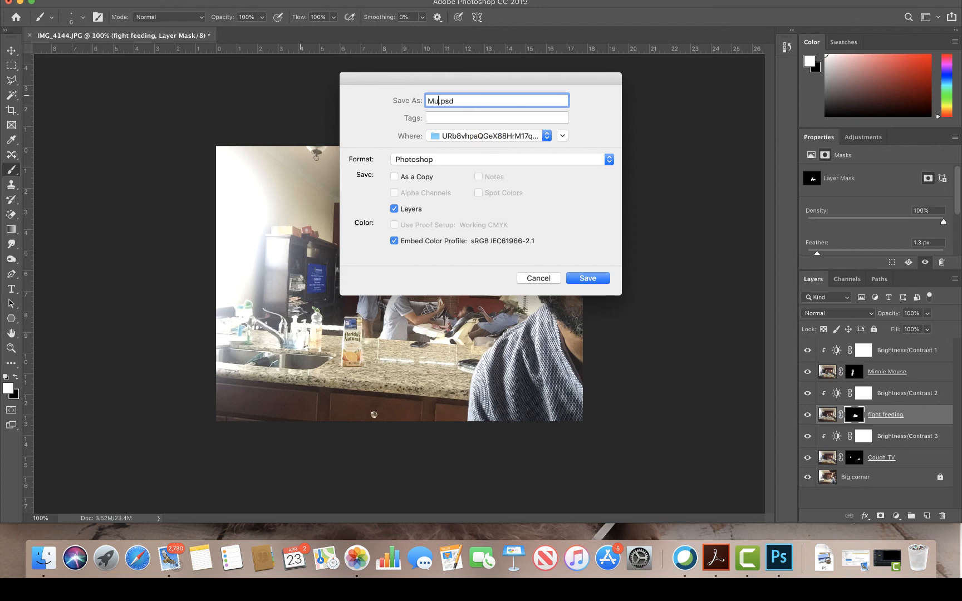
type("ltiplicity_comp")
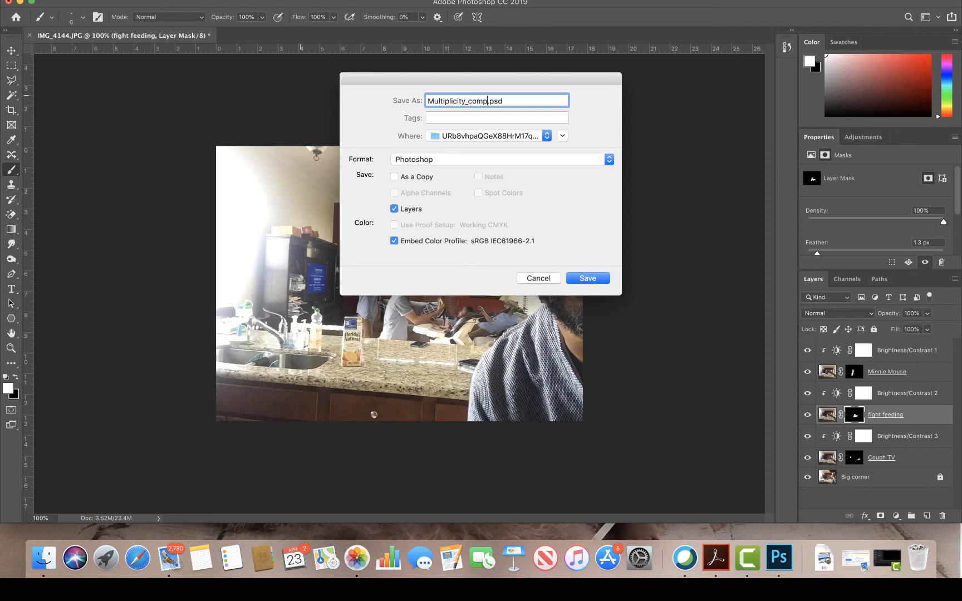
- Choose the Documents folder as the destination and save Multiplicity_comp.psd with layers and Maximize Compatibility enabled
left_click(463, 135)
left_click(460, 147)
left_click(460, 136)
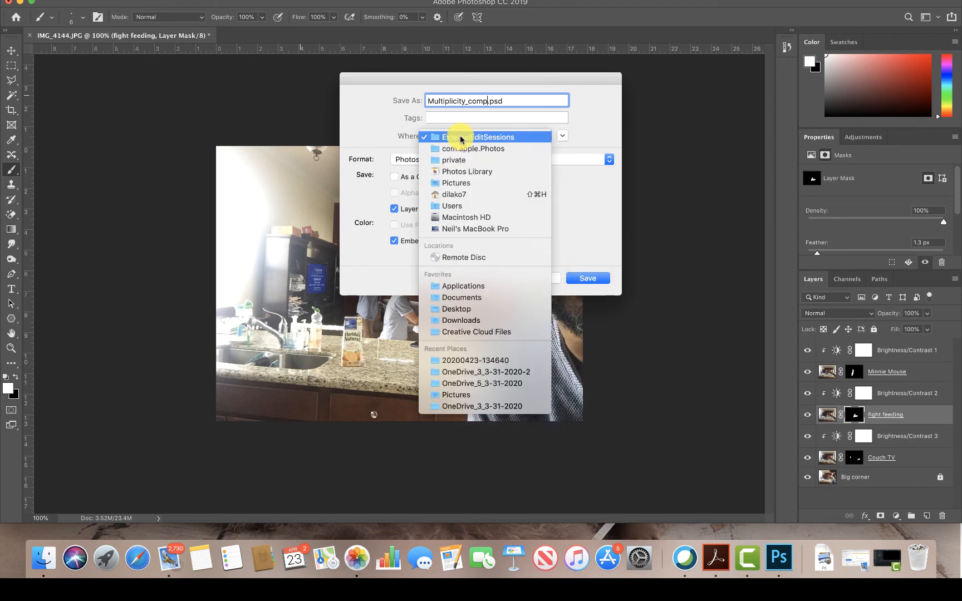
left_click(467, 194)
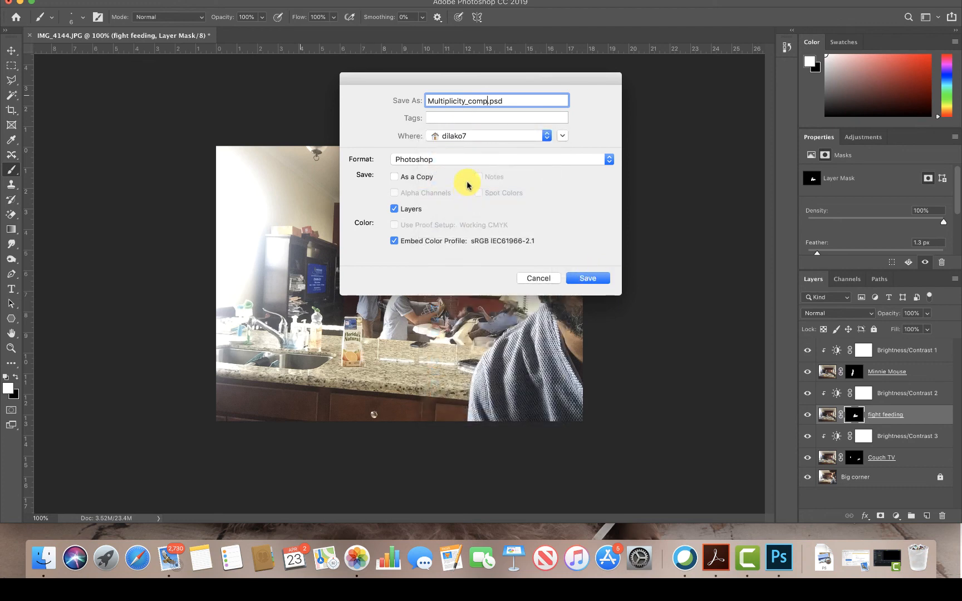
left_click(467, 137)
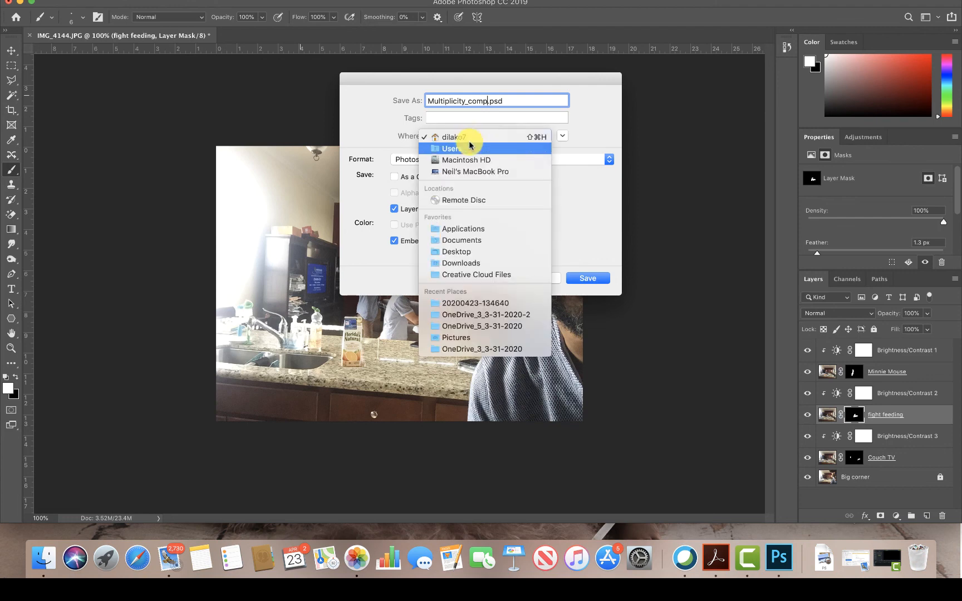
left_click(466, 240)
left_click(594, 278)
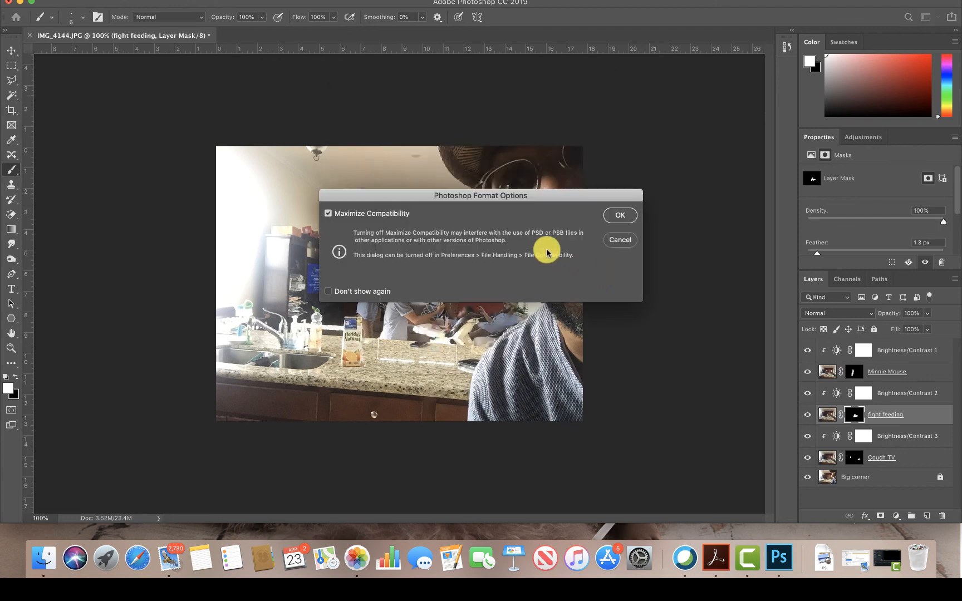
left_click(615, 216)
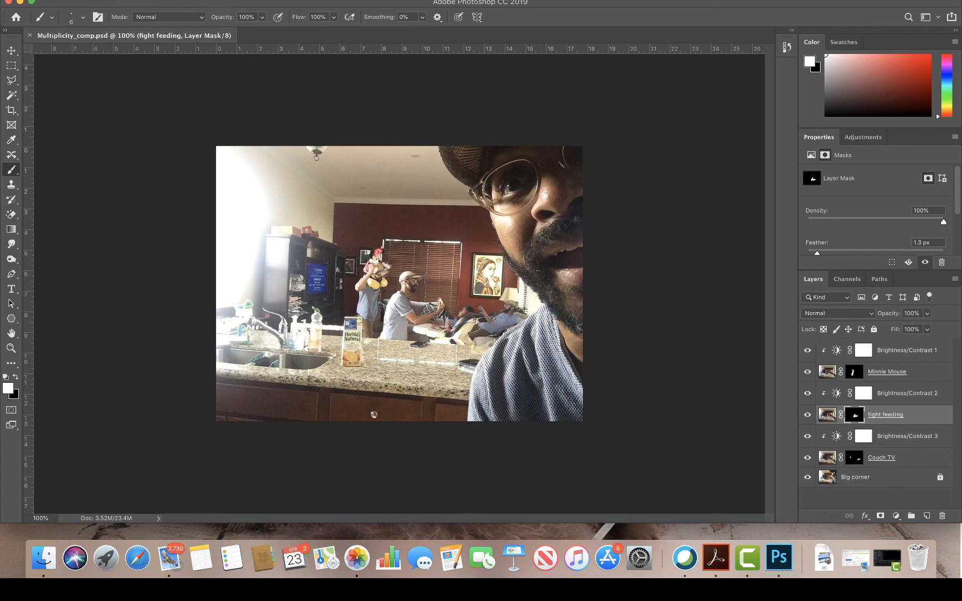
- Save a copy of the composite in JPEG format under the name Multiplicity_comp in the Documents folder
left_click(102, 0)
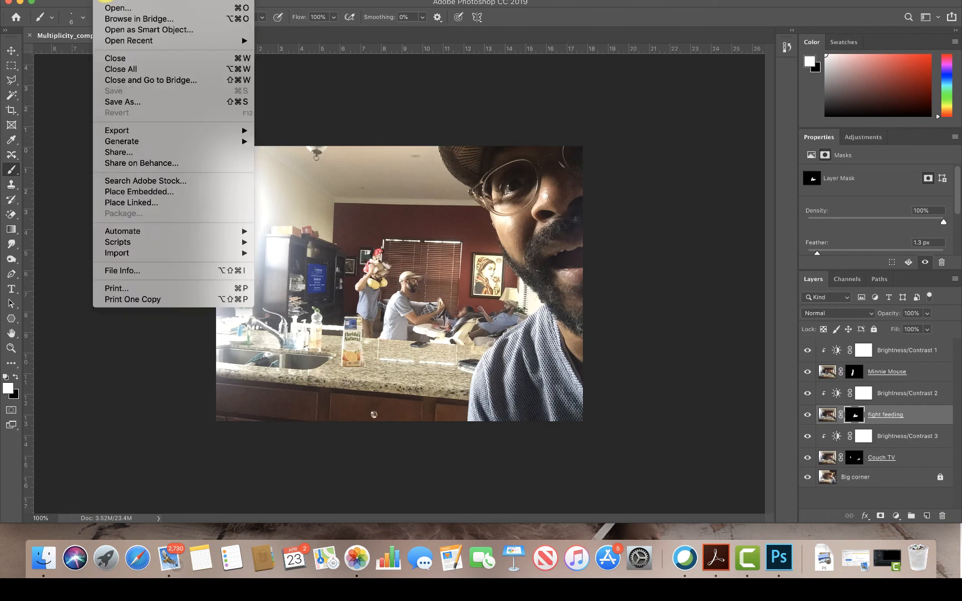
left_click(137, 102)
left_click(437, 159)
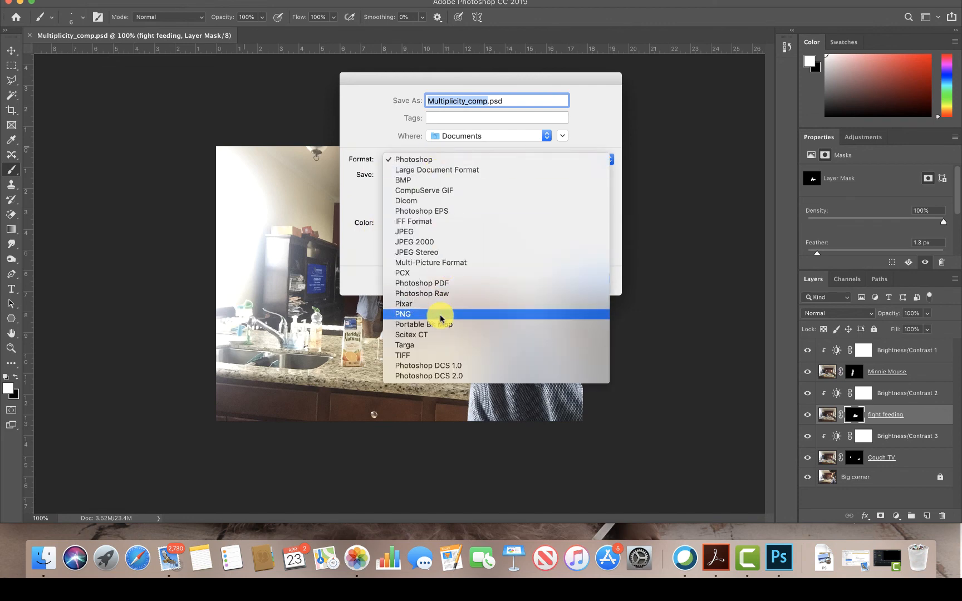
left_click(421, 232)
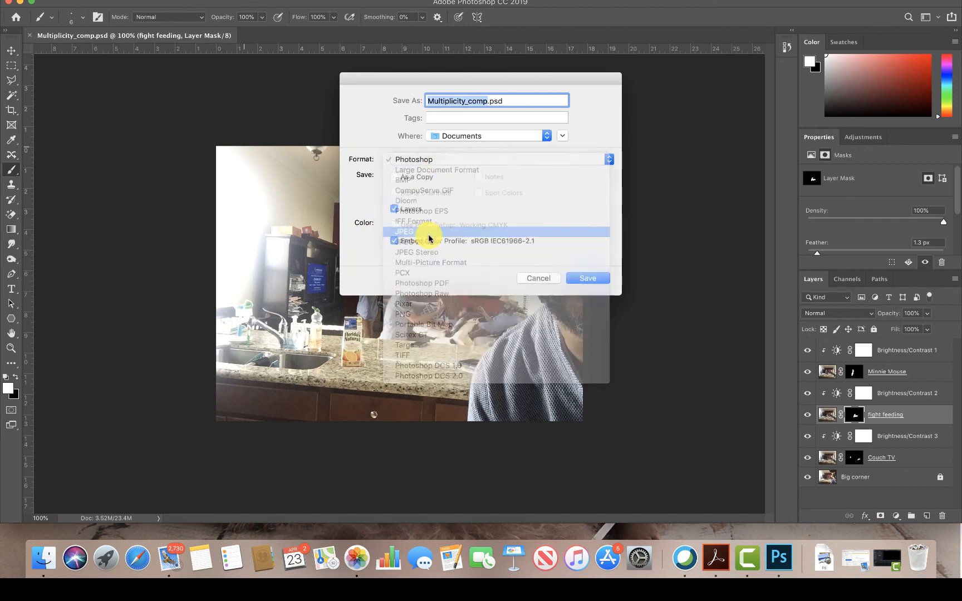
left_click(587, 278)
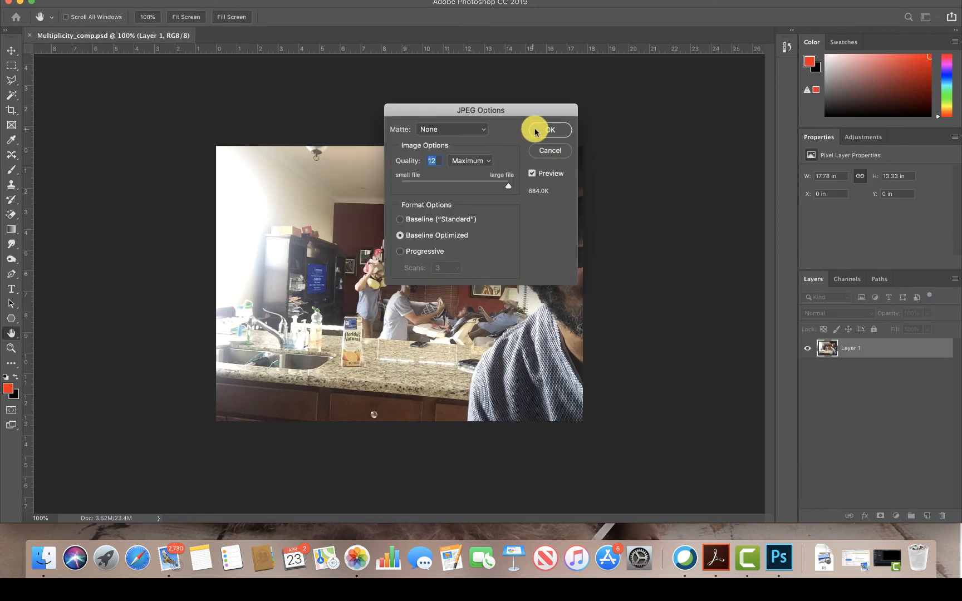